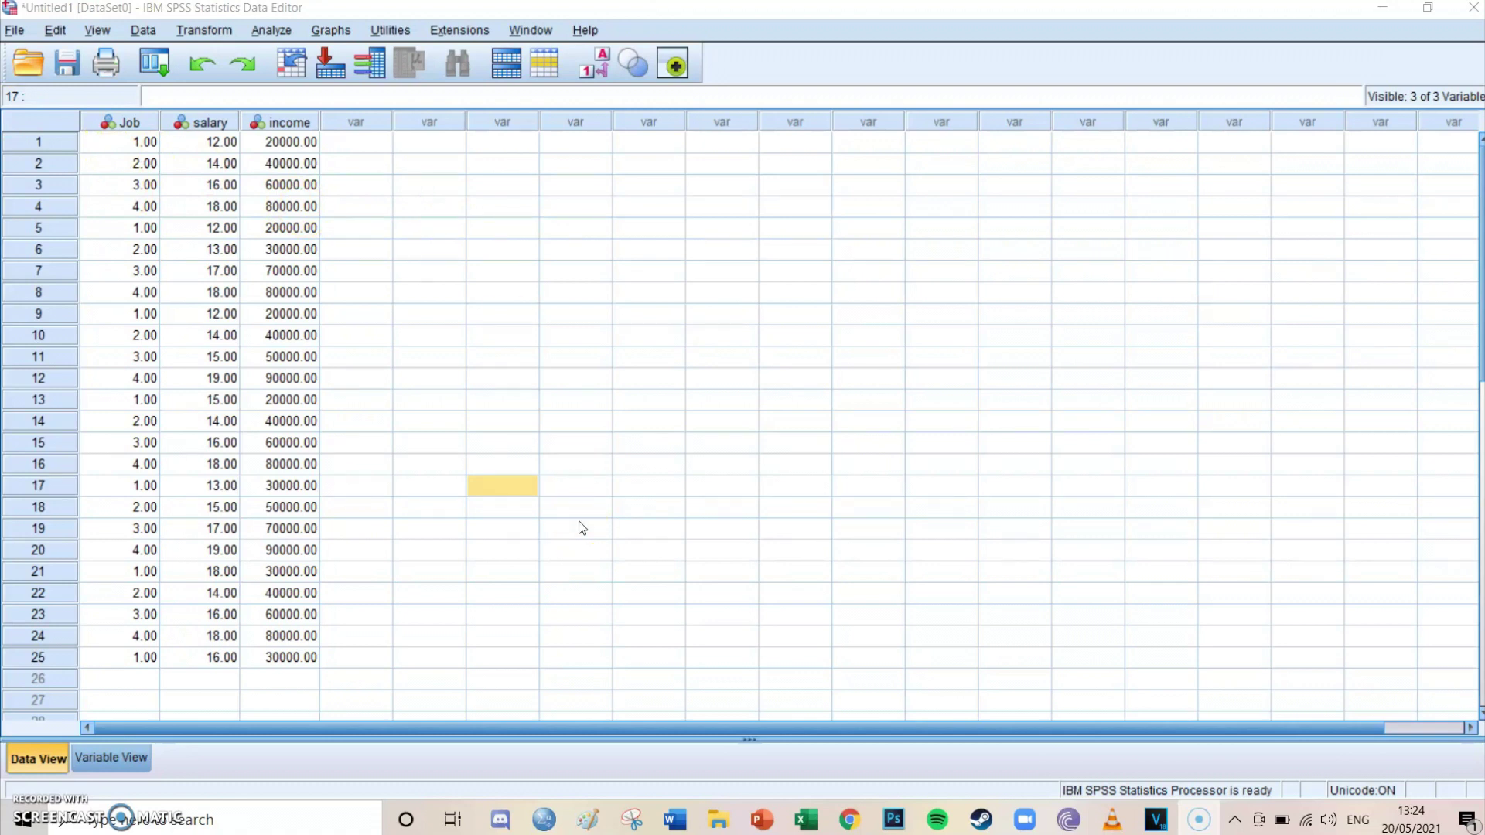
- Look at the Job to Income path in the Paint diagram and return to the SPSS dataset
left_click(584, 822)
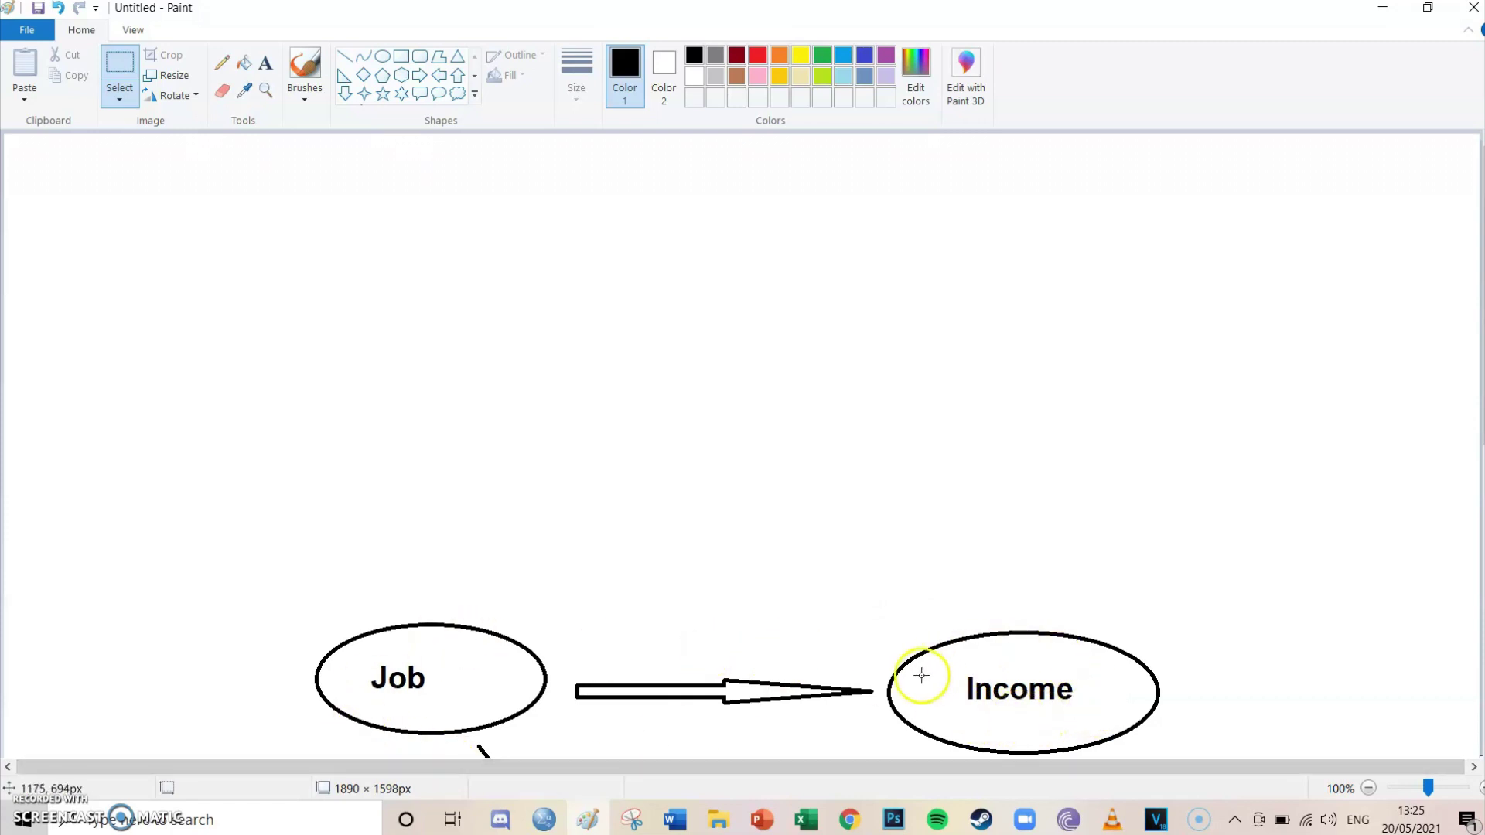
left_click(544, 822)
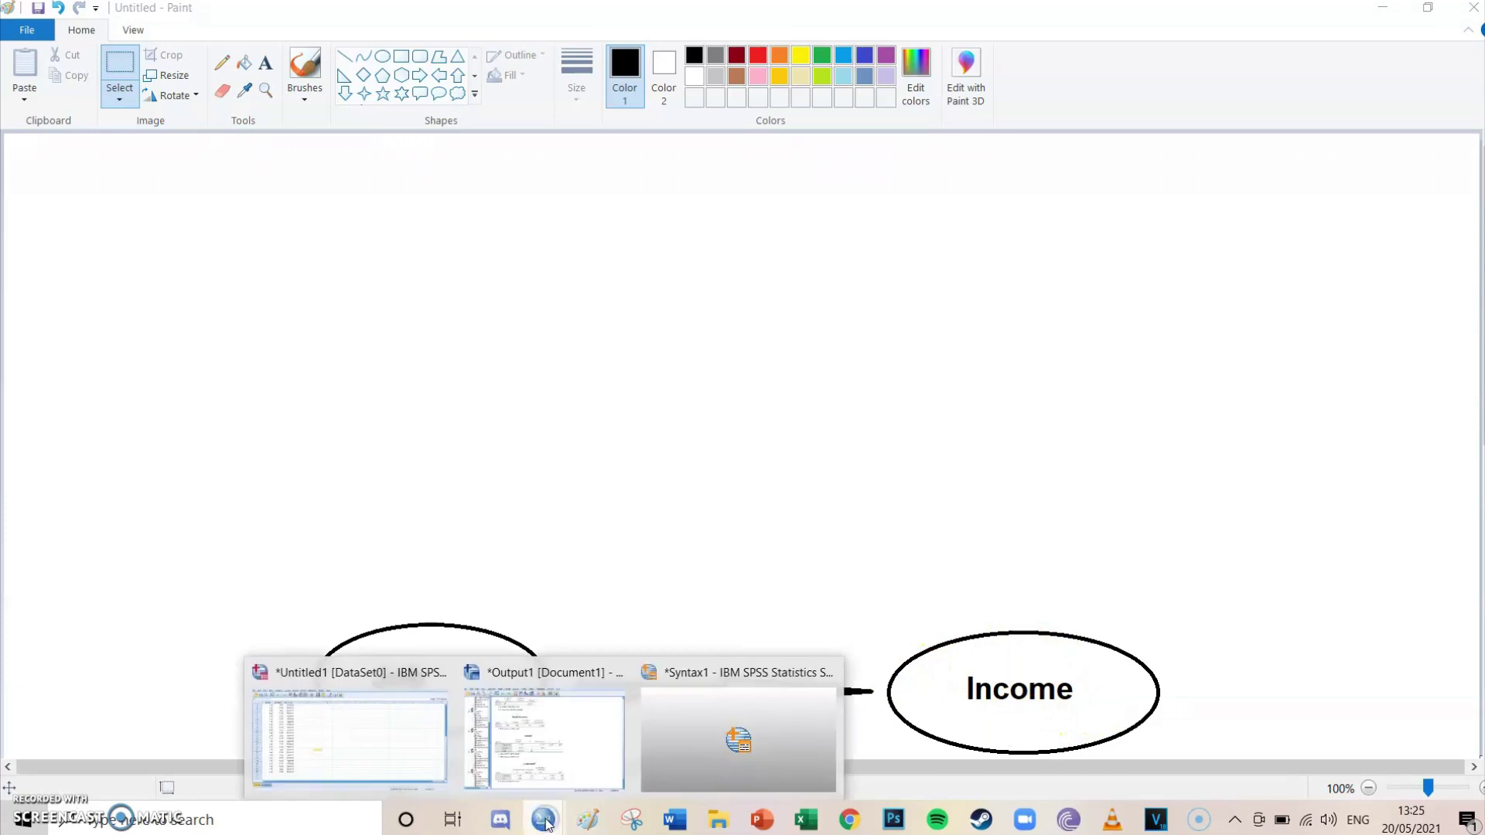
left_click(357, 704)
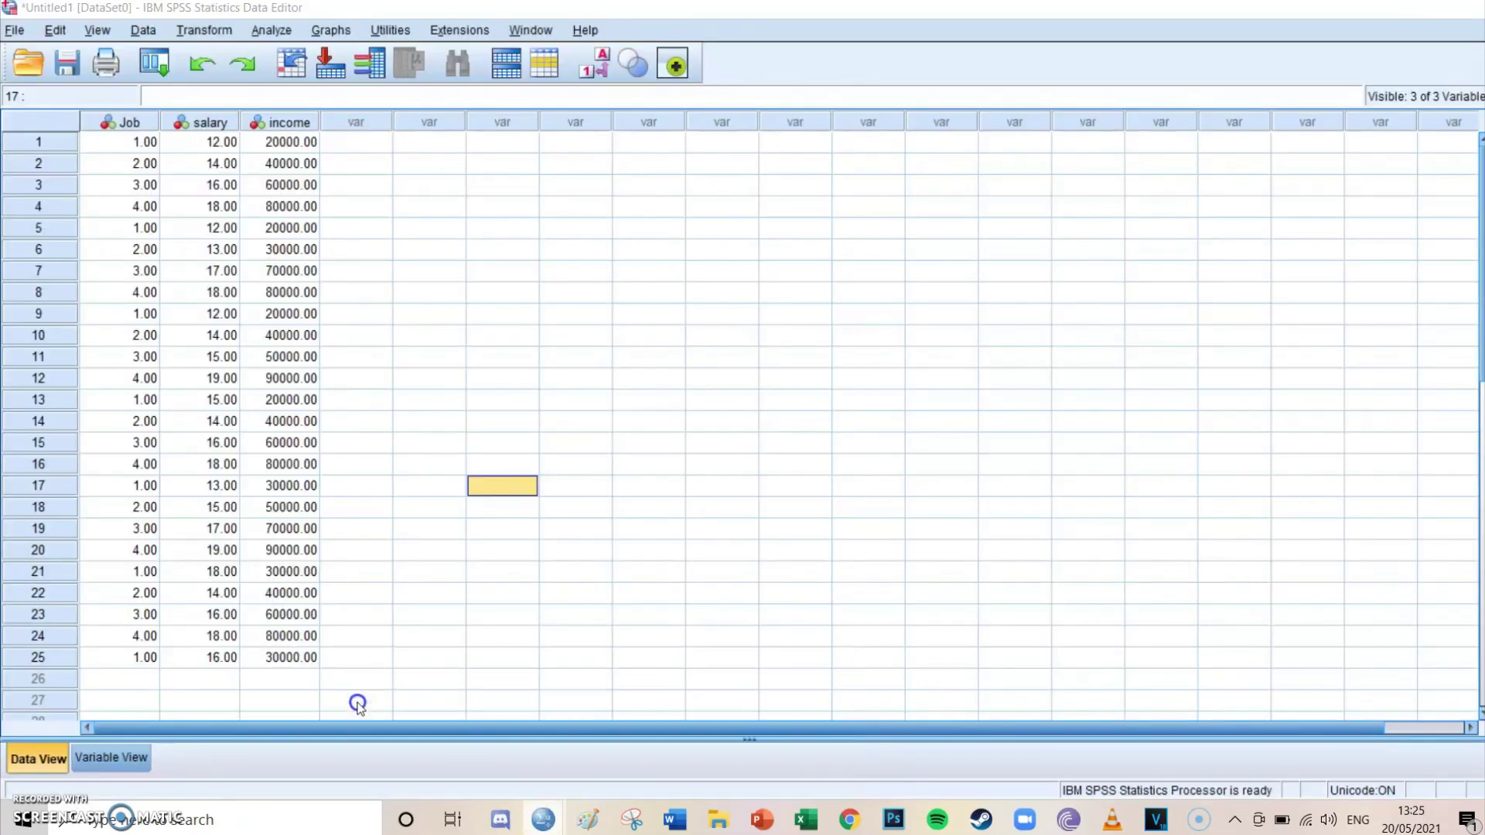
left_click(350, 294)
- Set up a linear regression with income as dependent and Job as independent variable, and paste it as syntax
left_click(275, 30)
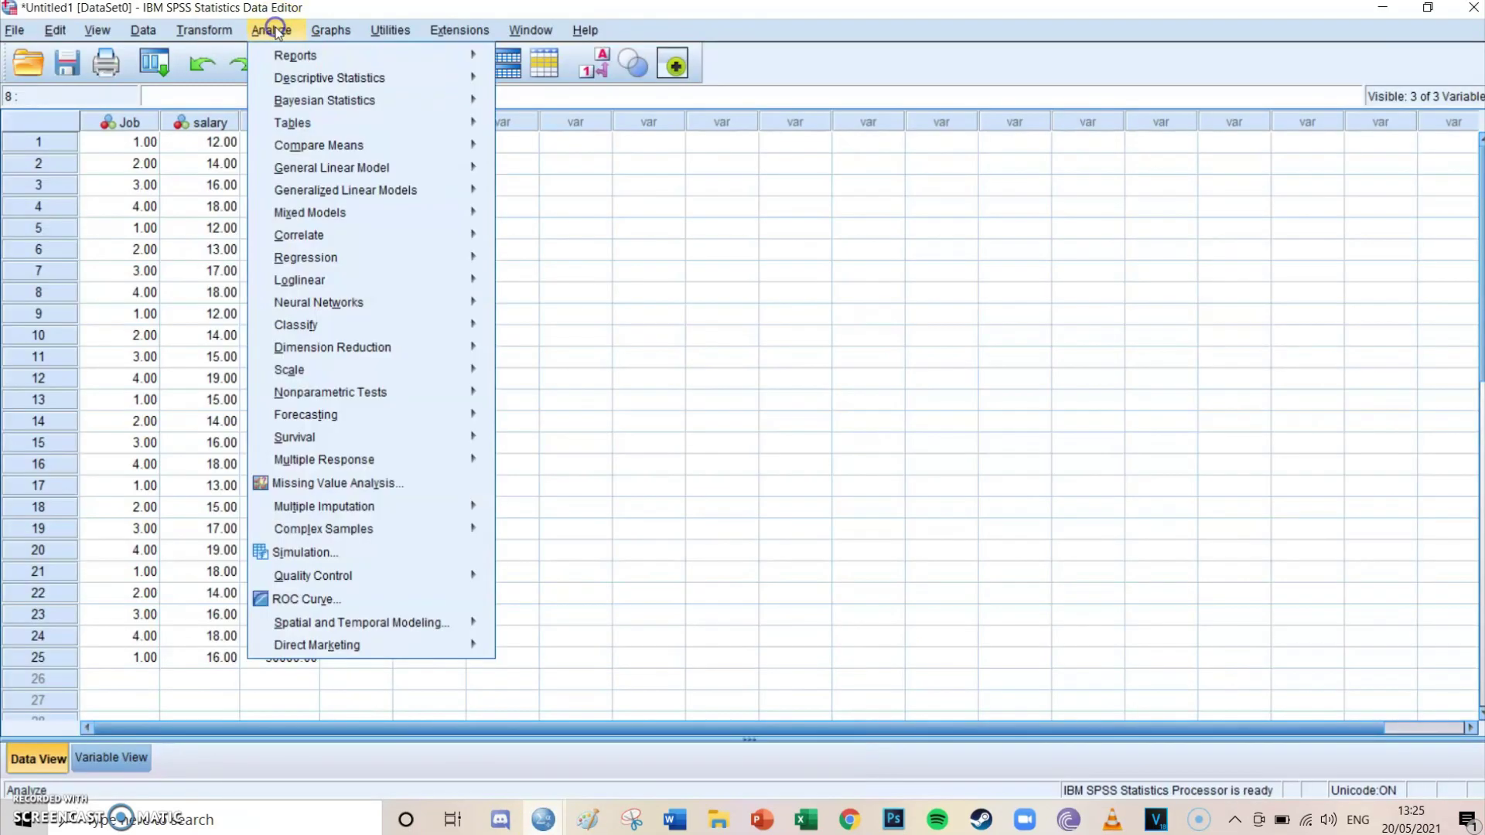
mouse_move(376, 255)
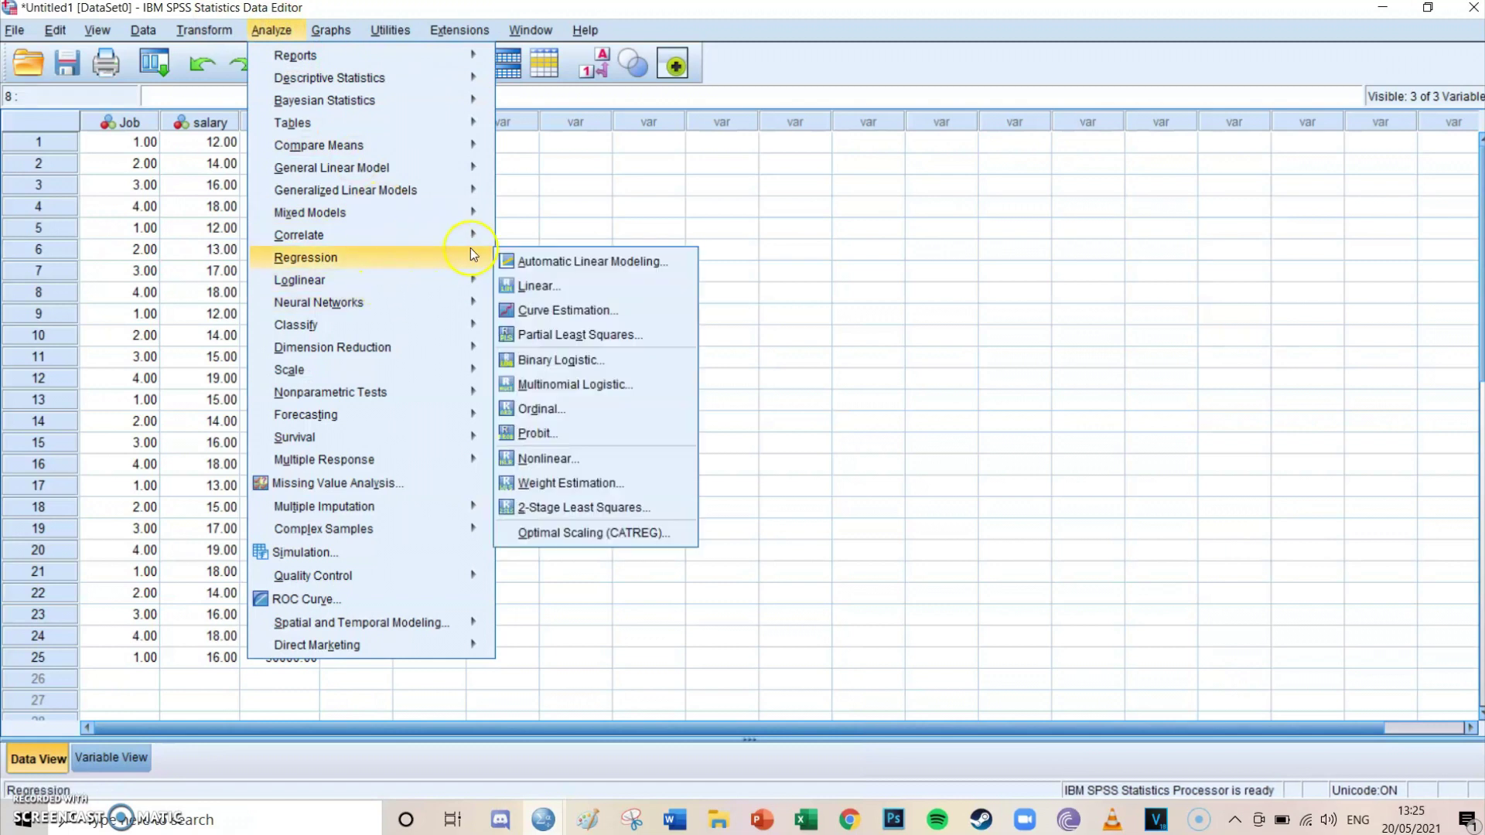
left_click(543, 277)
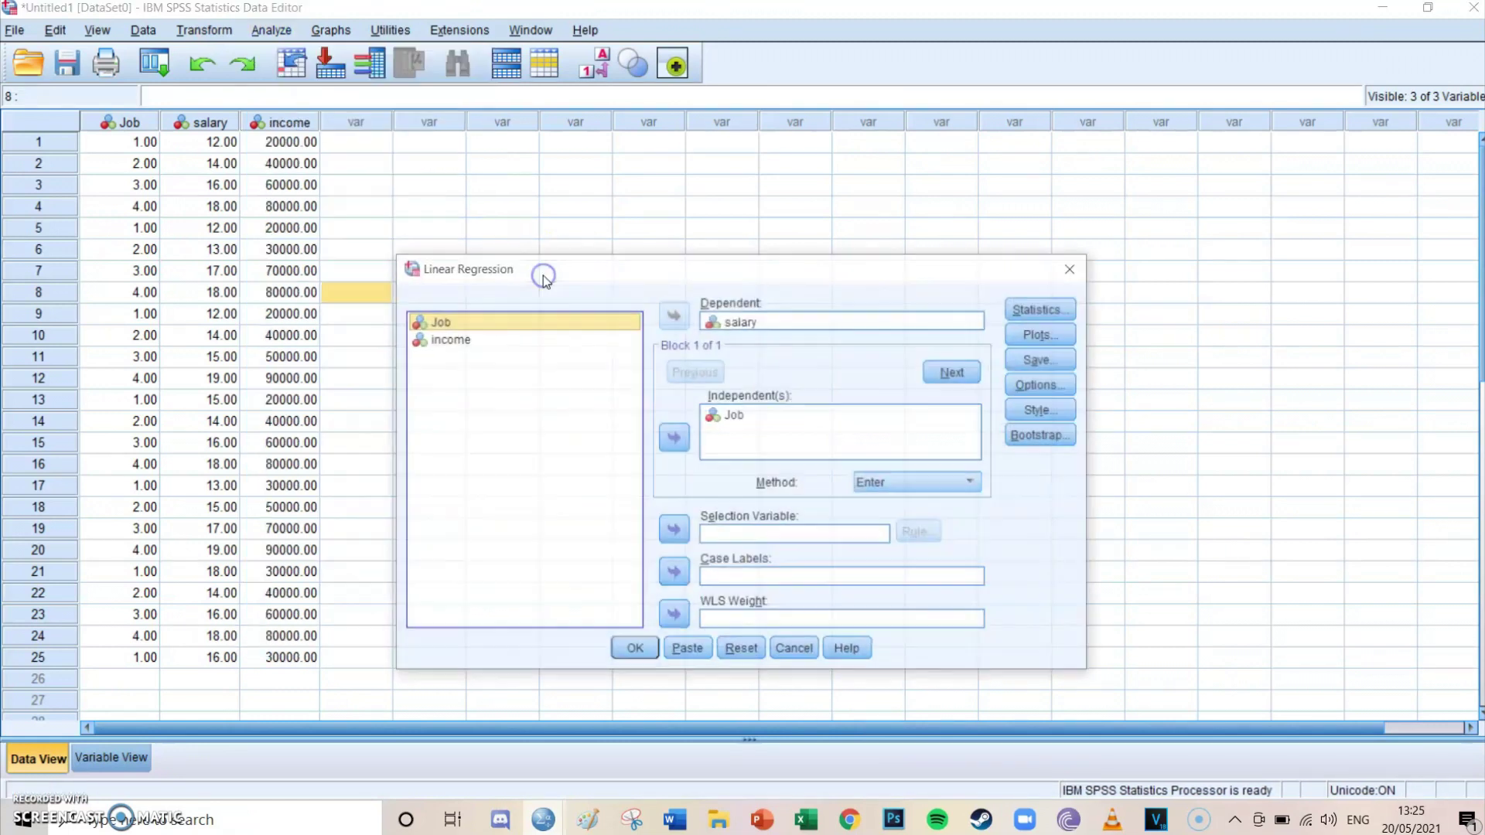
left_click(789, 416)
left_click(743, 320)
double_click(736, 321)
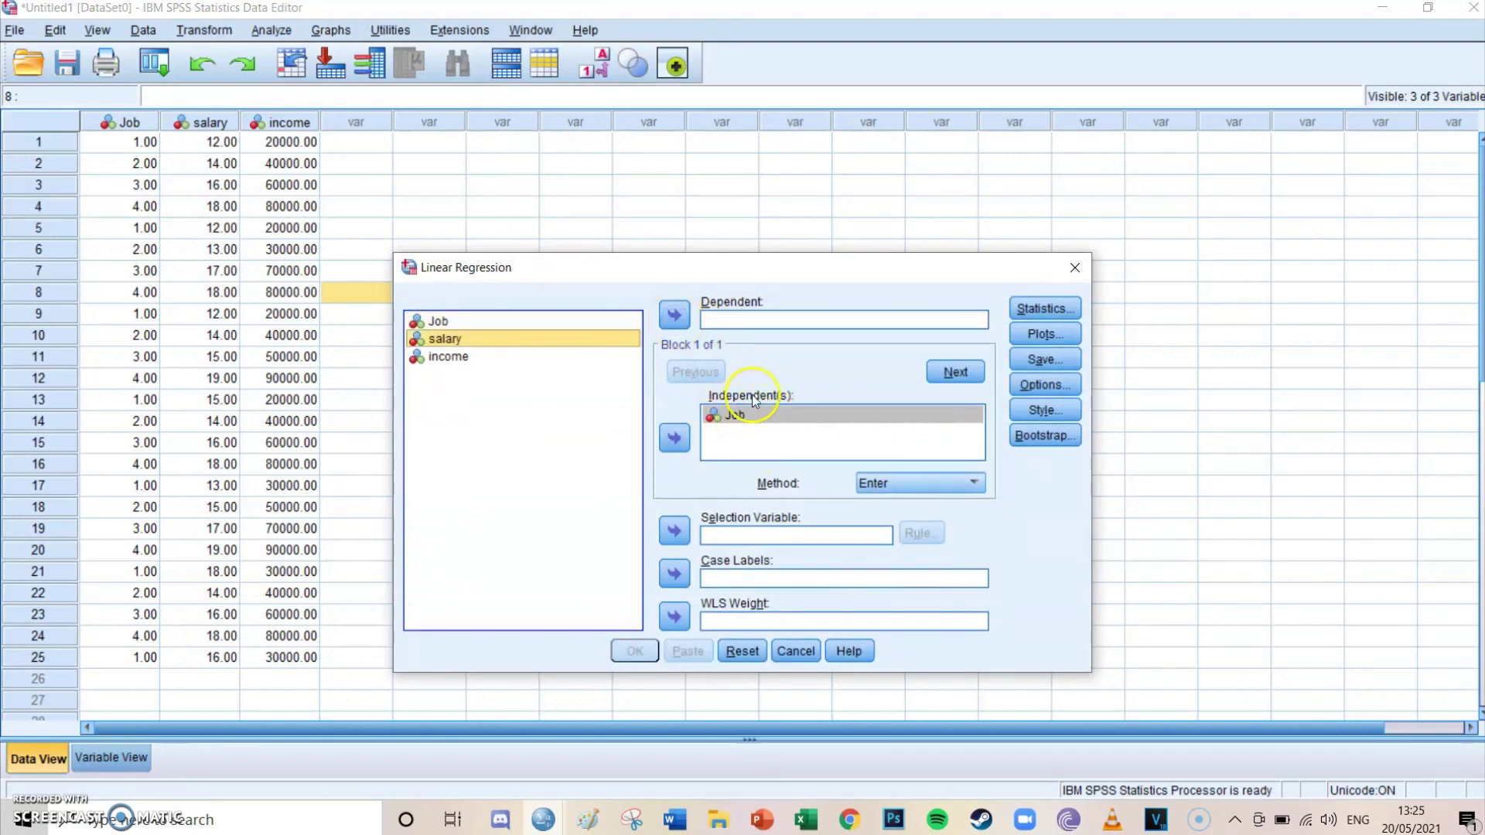
left_click(476, 357)
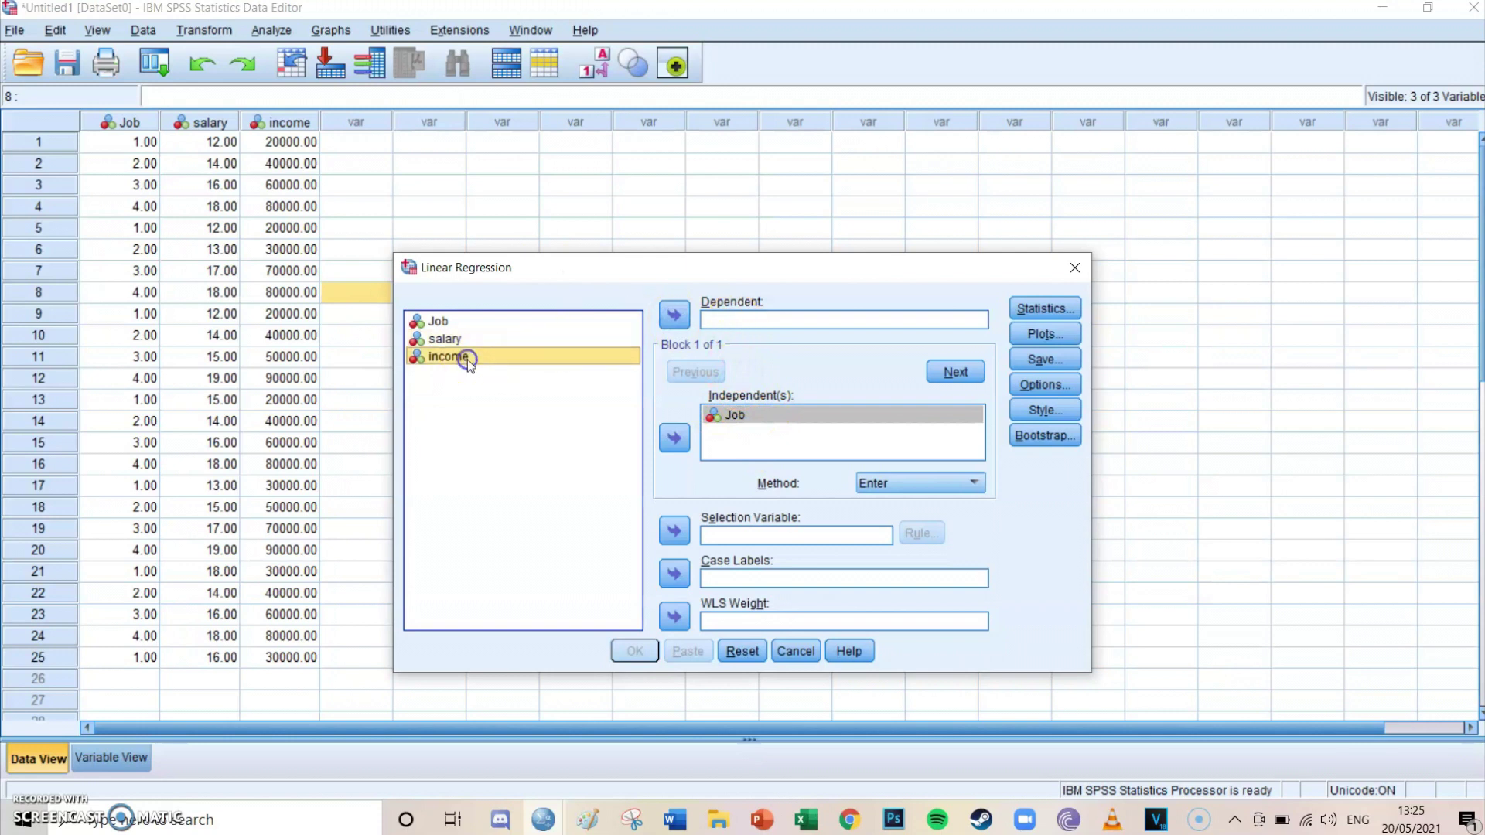
left_click(675, 315)
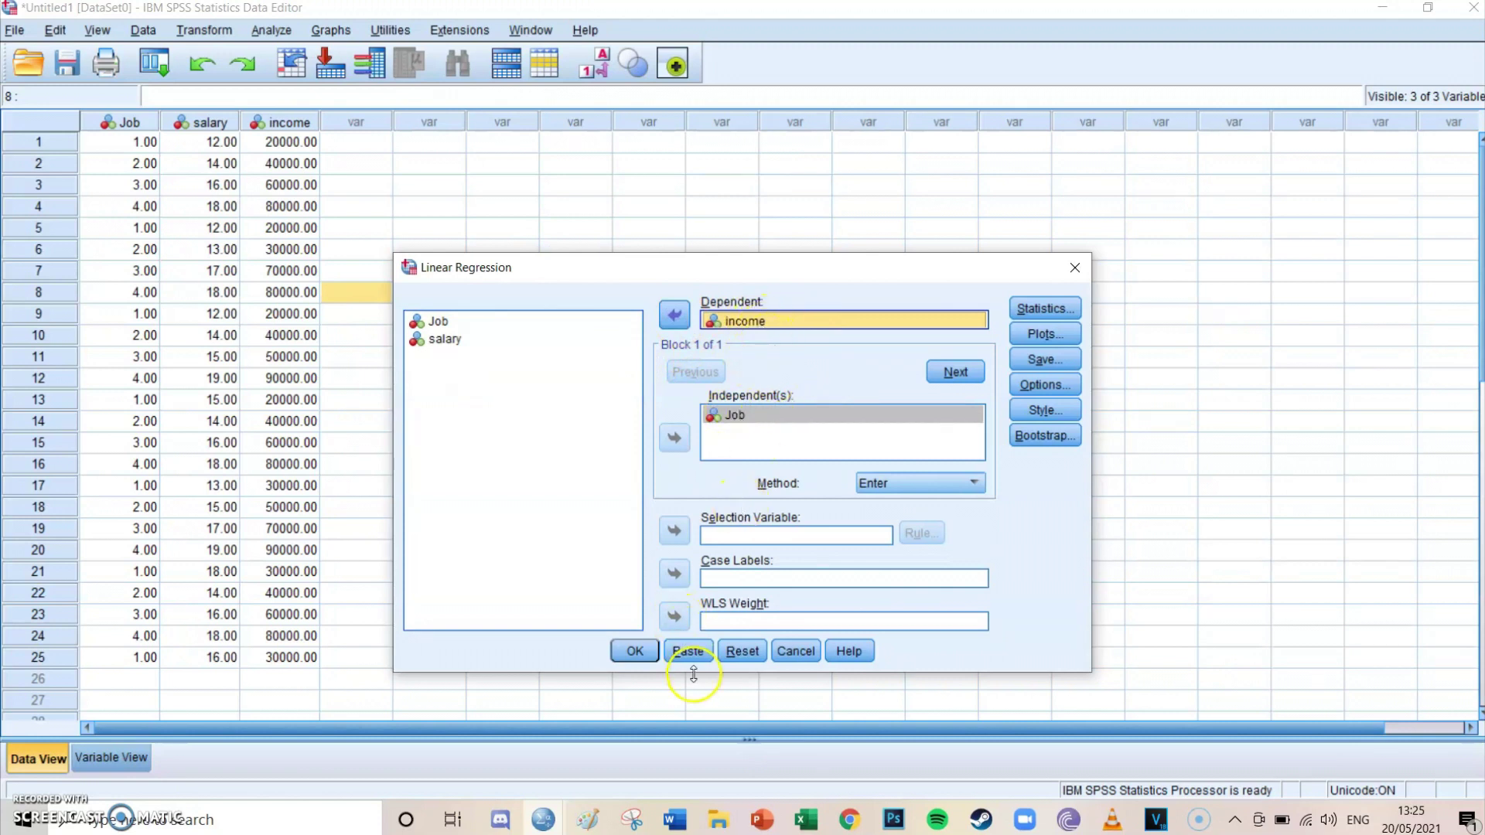
left_click(688, 651)
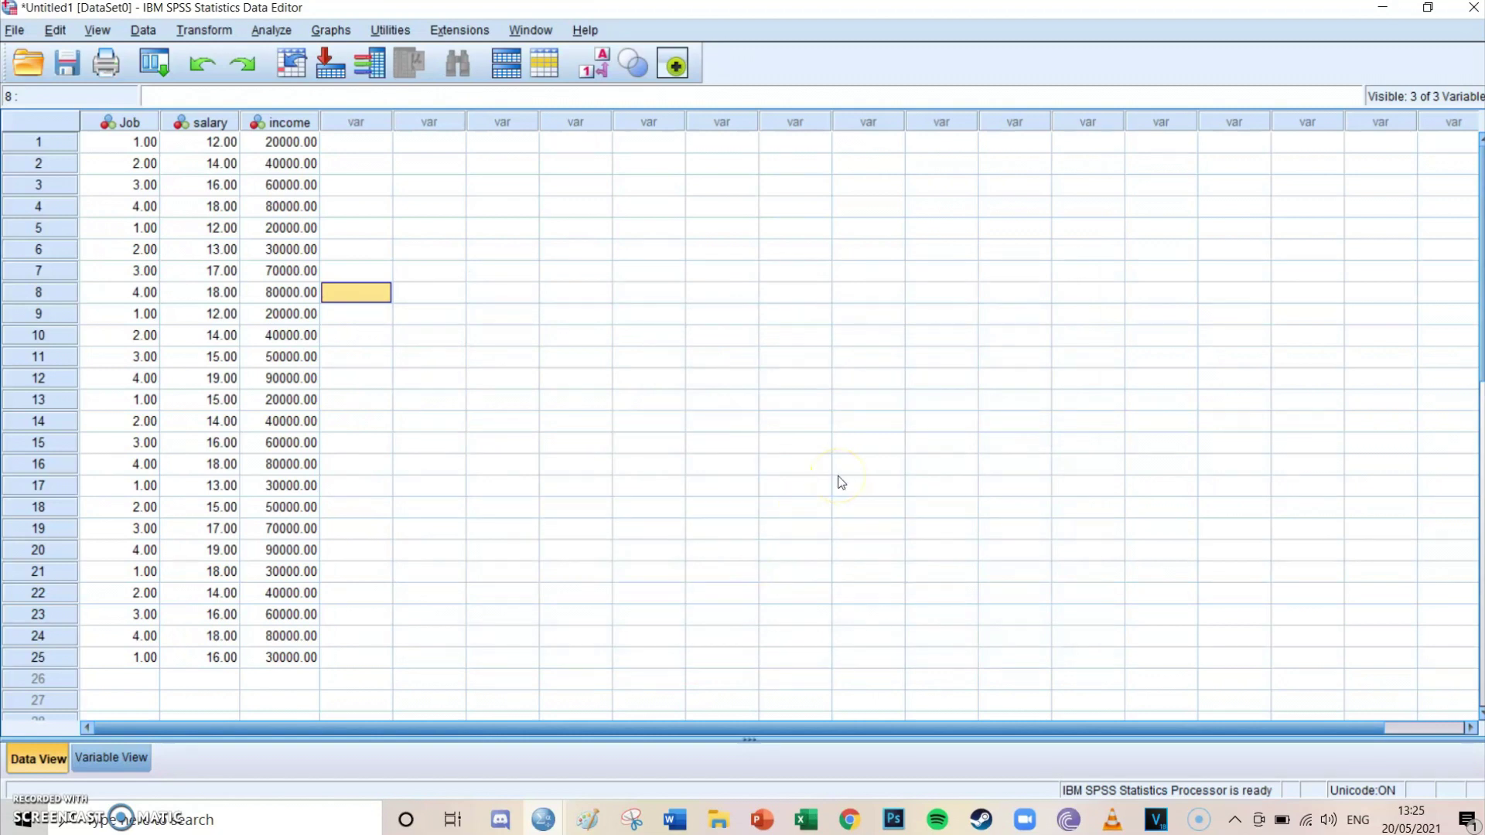
- Delete the old Sunburn regression block from the syntax file
left_click(543, 820)
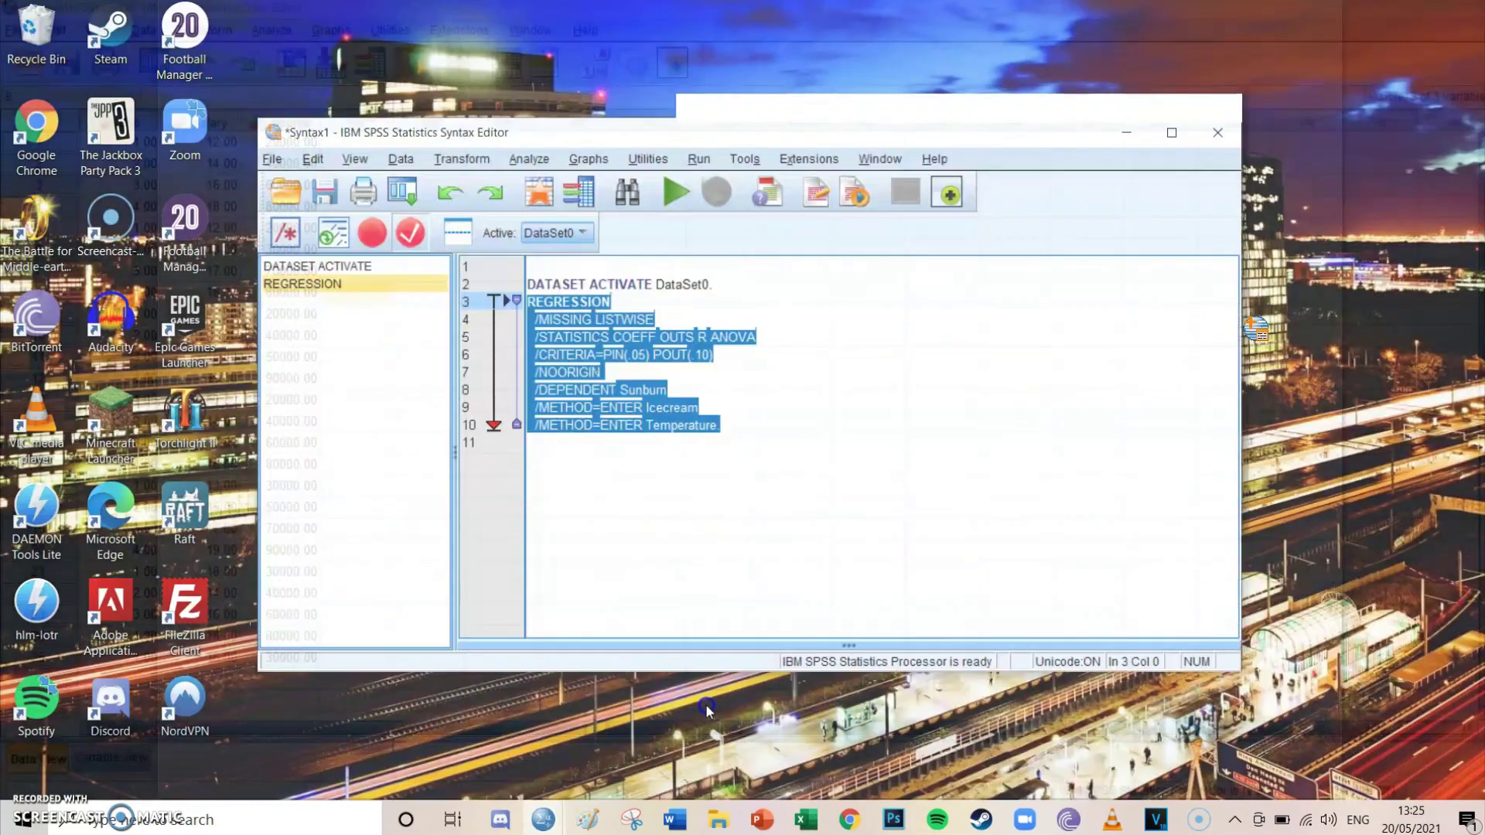
left_click(708, 710)
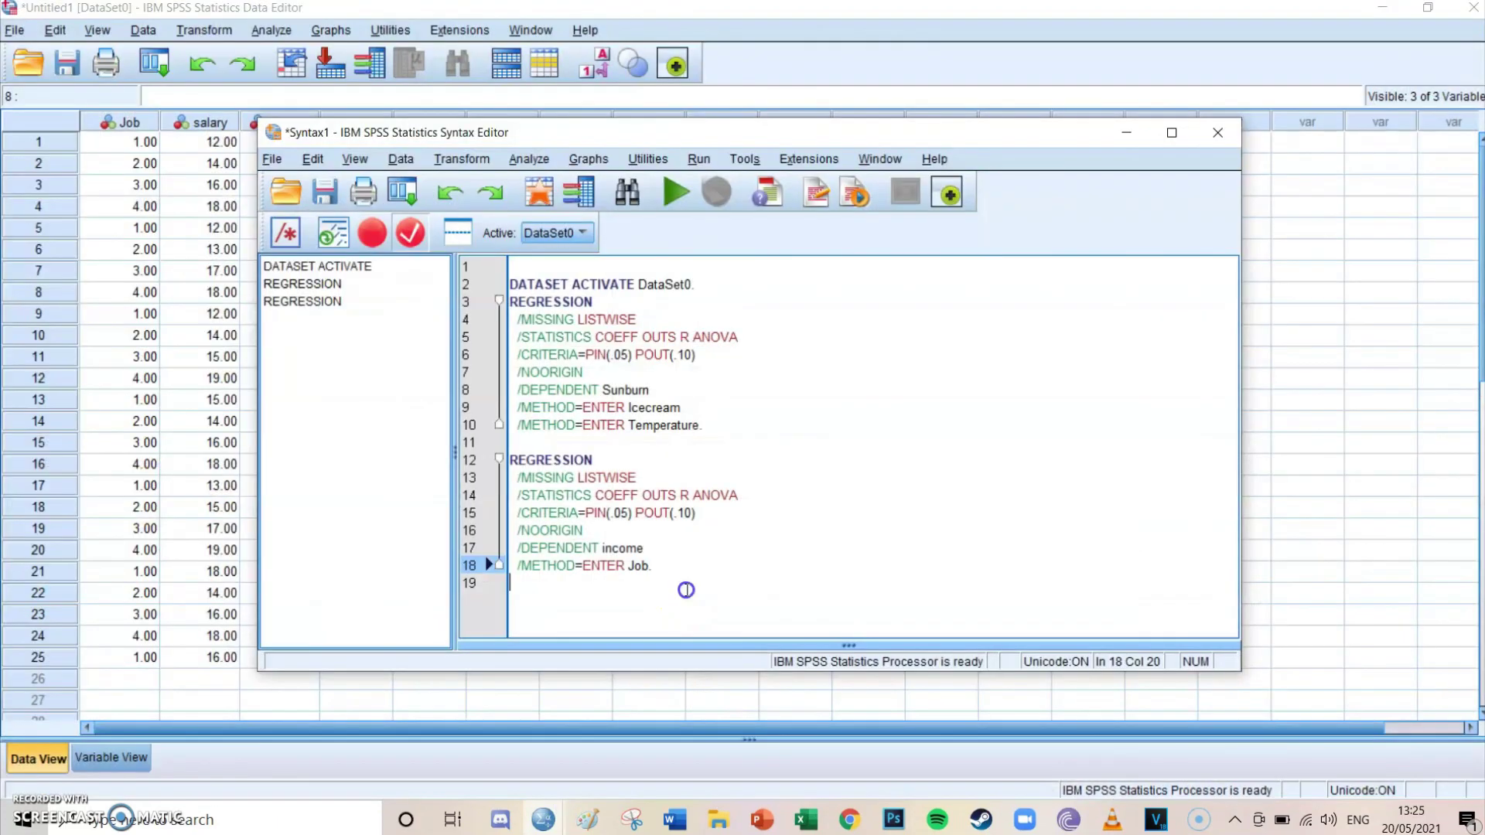
left_click_drag(710, 444, 495, 299)
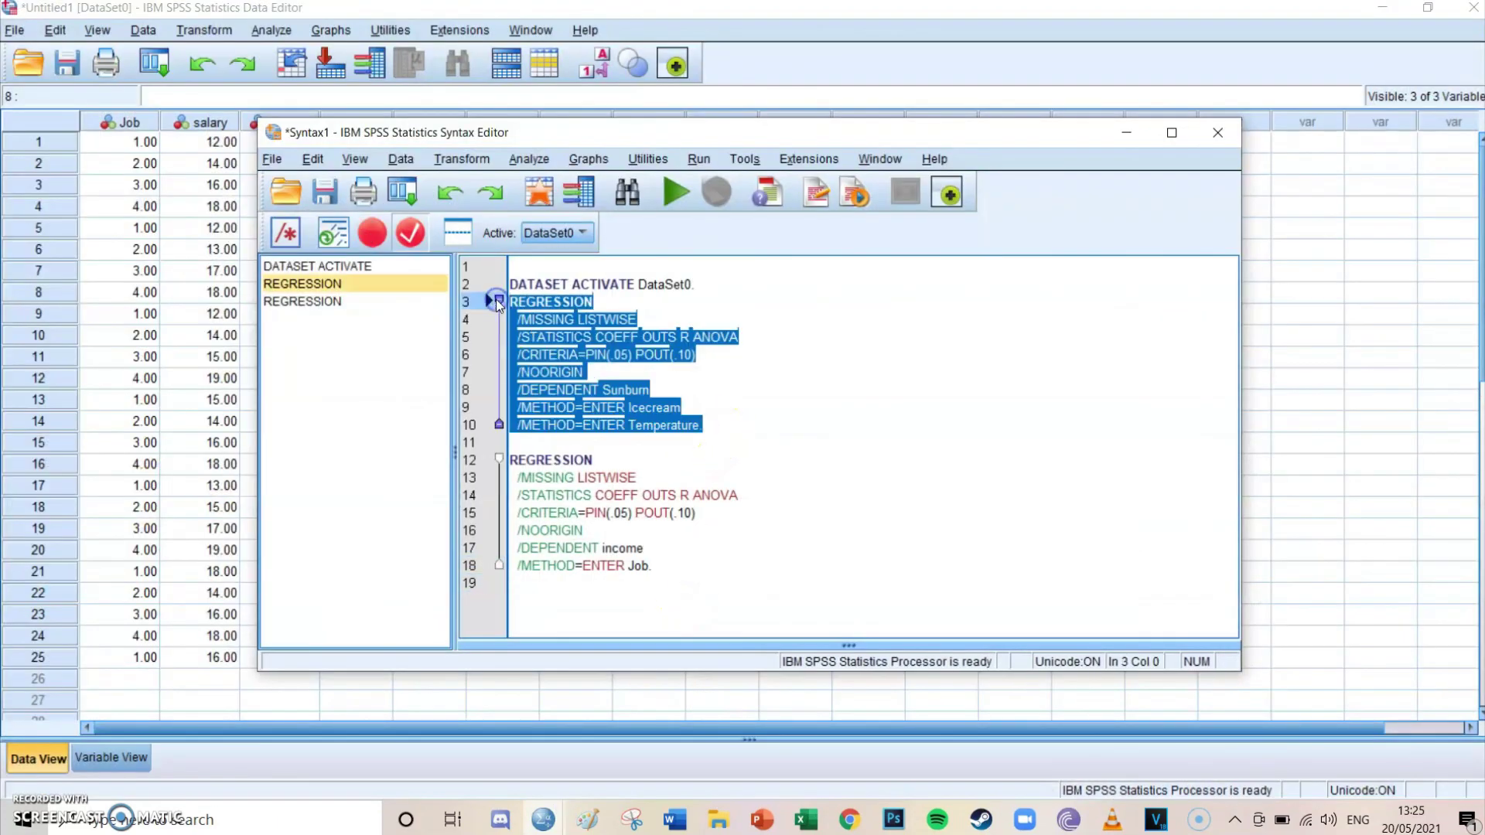
key("Delete")
- Run only the regression syntax block that predicts income from Job
left_click(675, 454)
left_click_drag(659, 444, 508, 330)
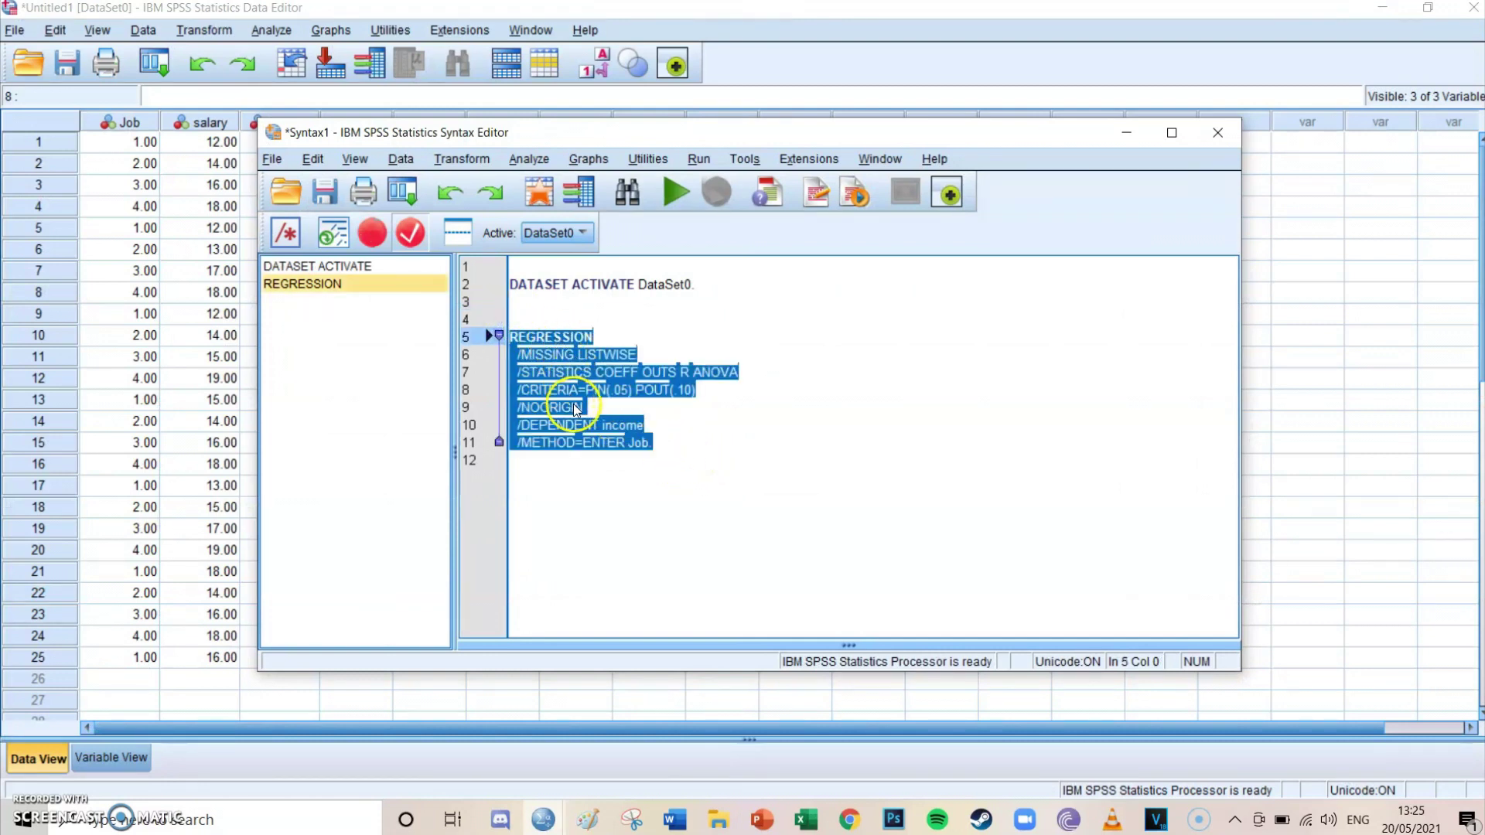
left_click(677, 199)
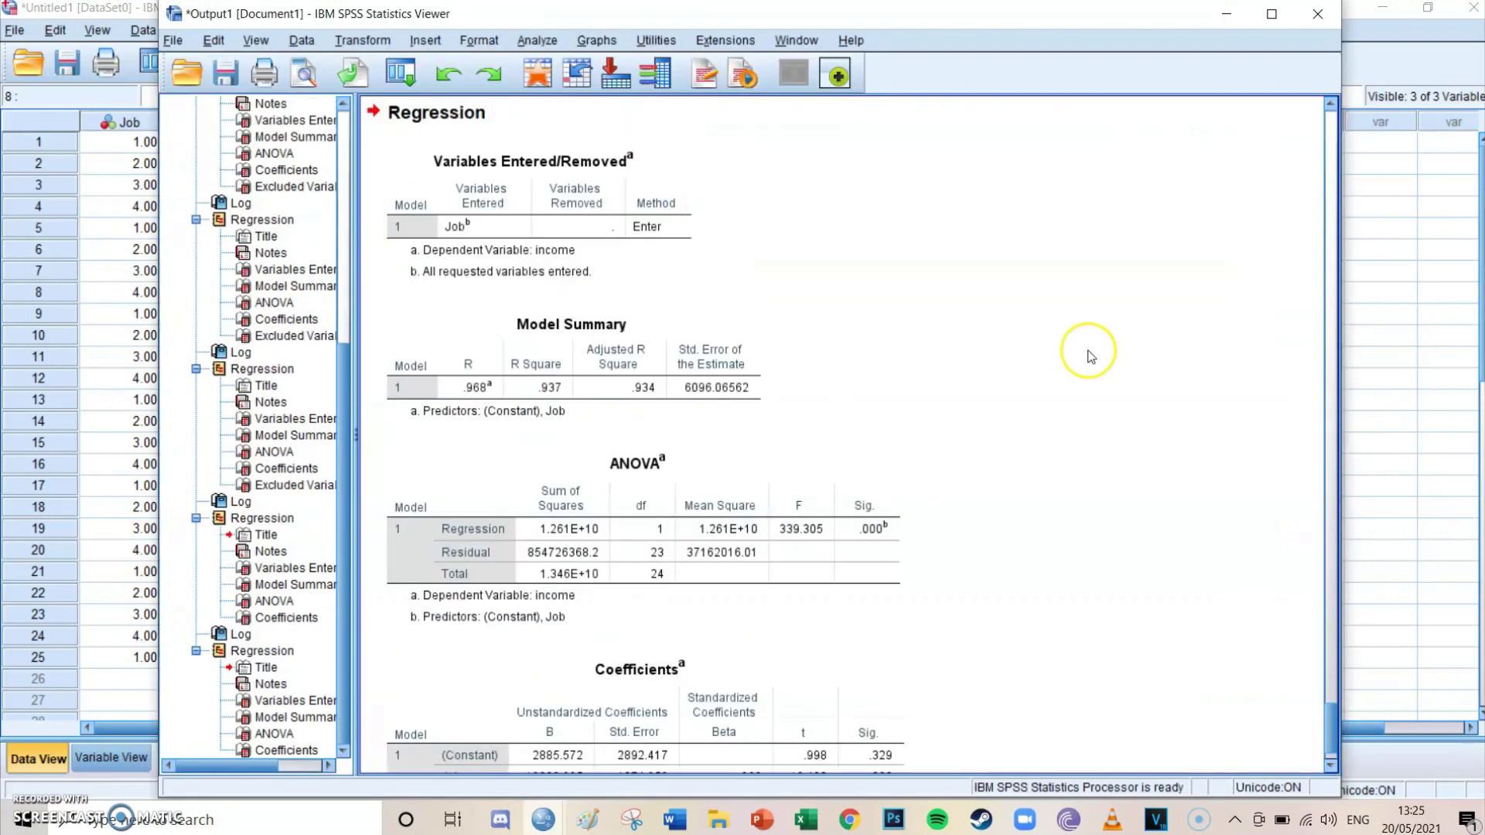
- Examine the model summary, ANOVA and coefficients for the income regression, and return to the dataset
scroll(1091, 357, "down", 1)
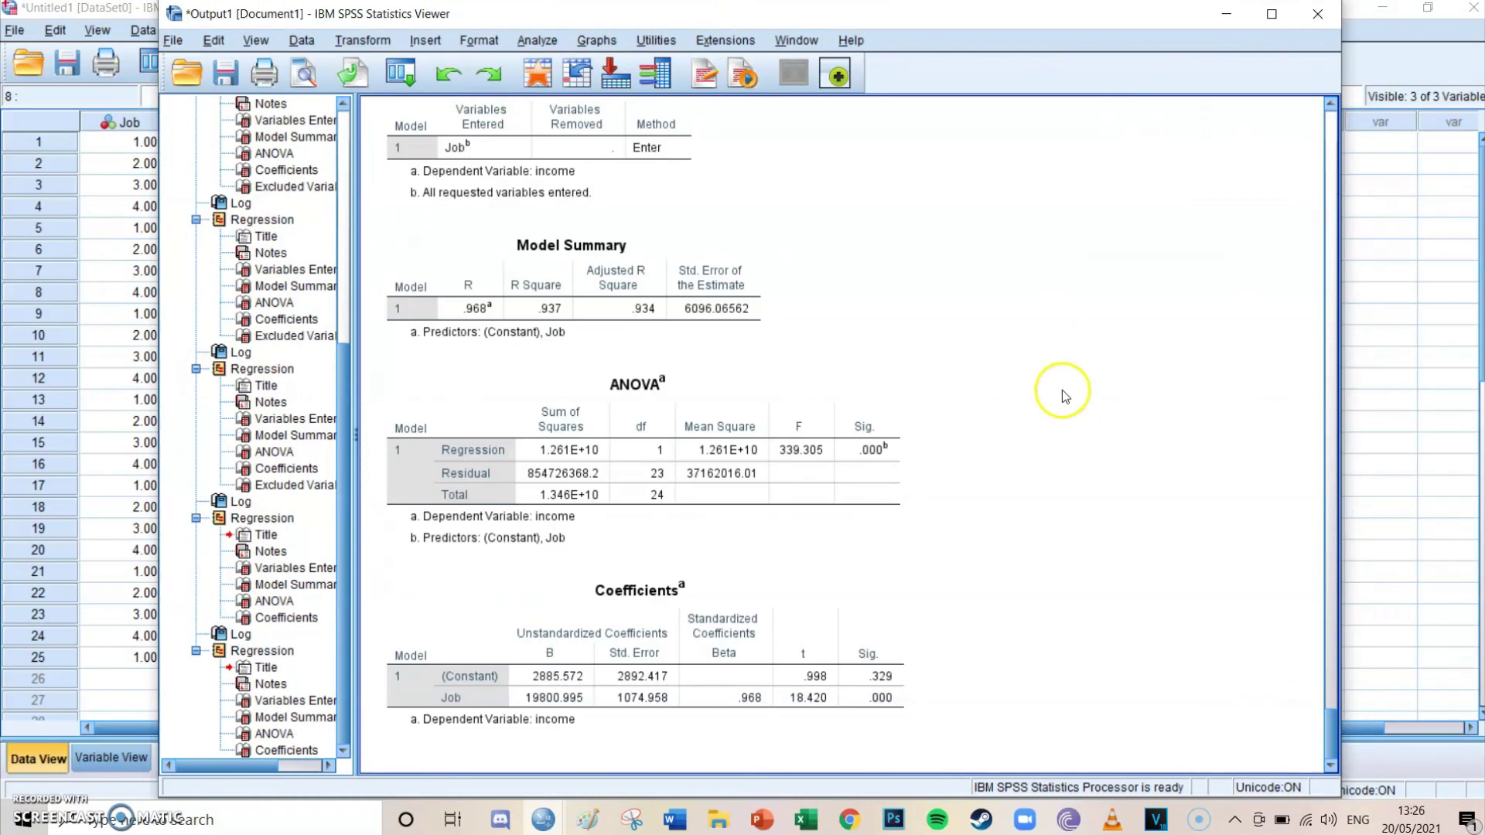
scroll(1061, 390, "up", 2)
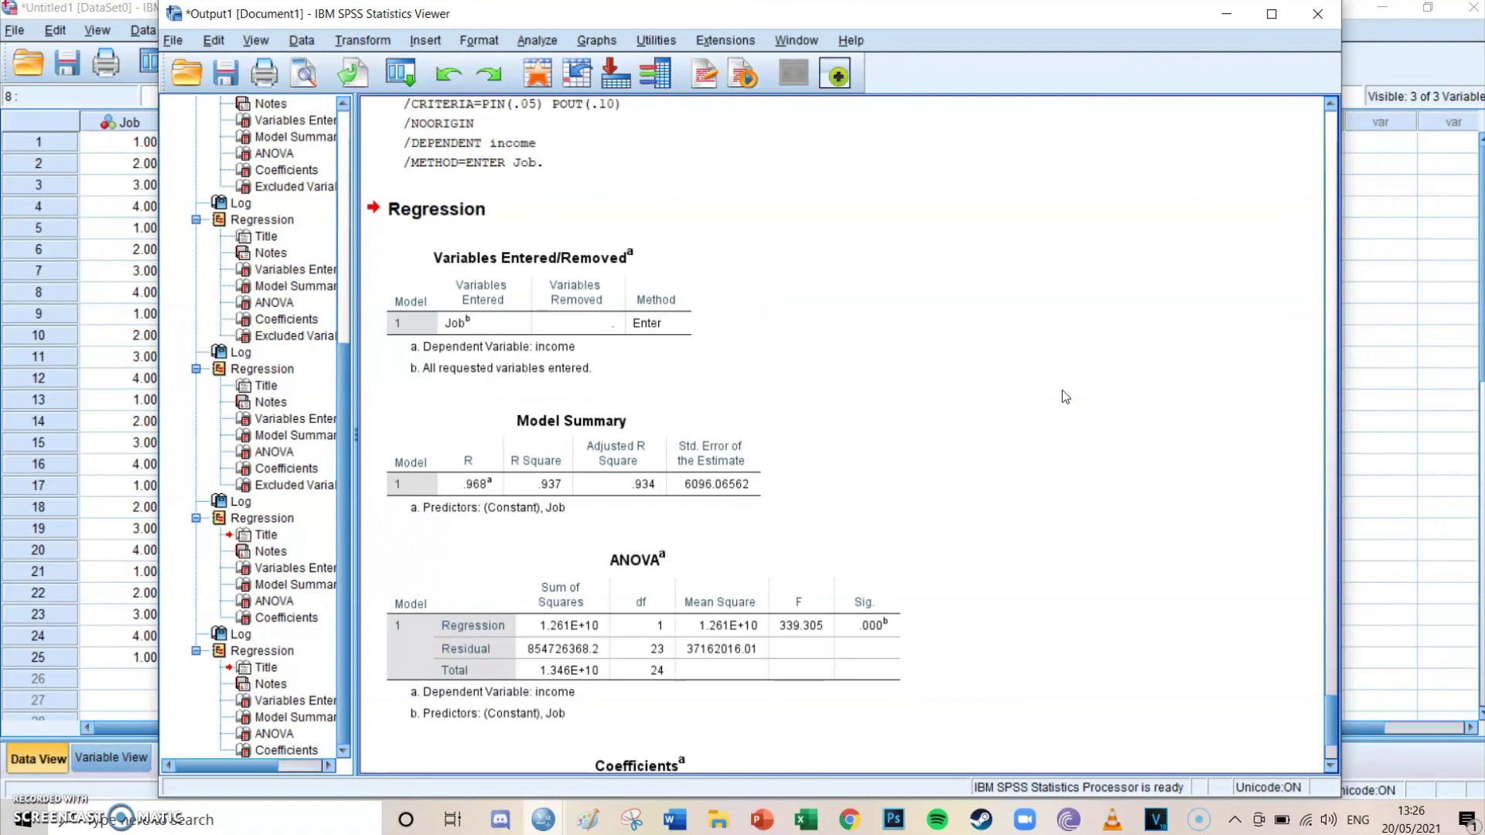
scroll(1061, 390, "down", 2)
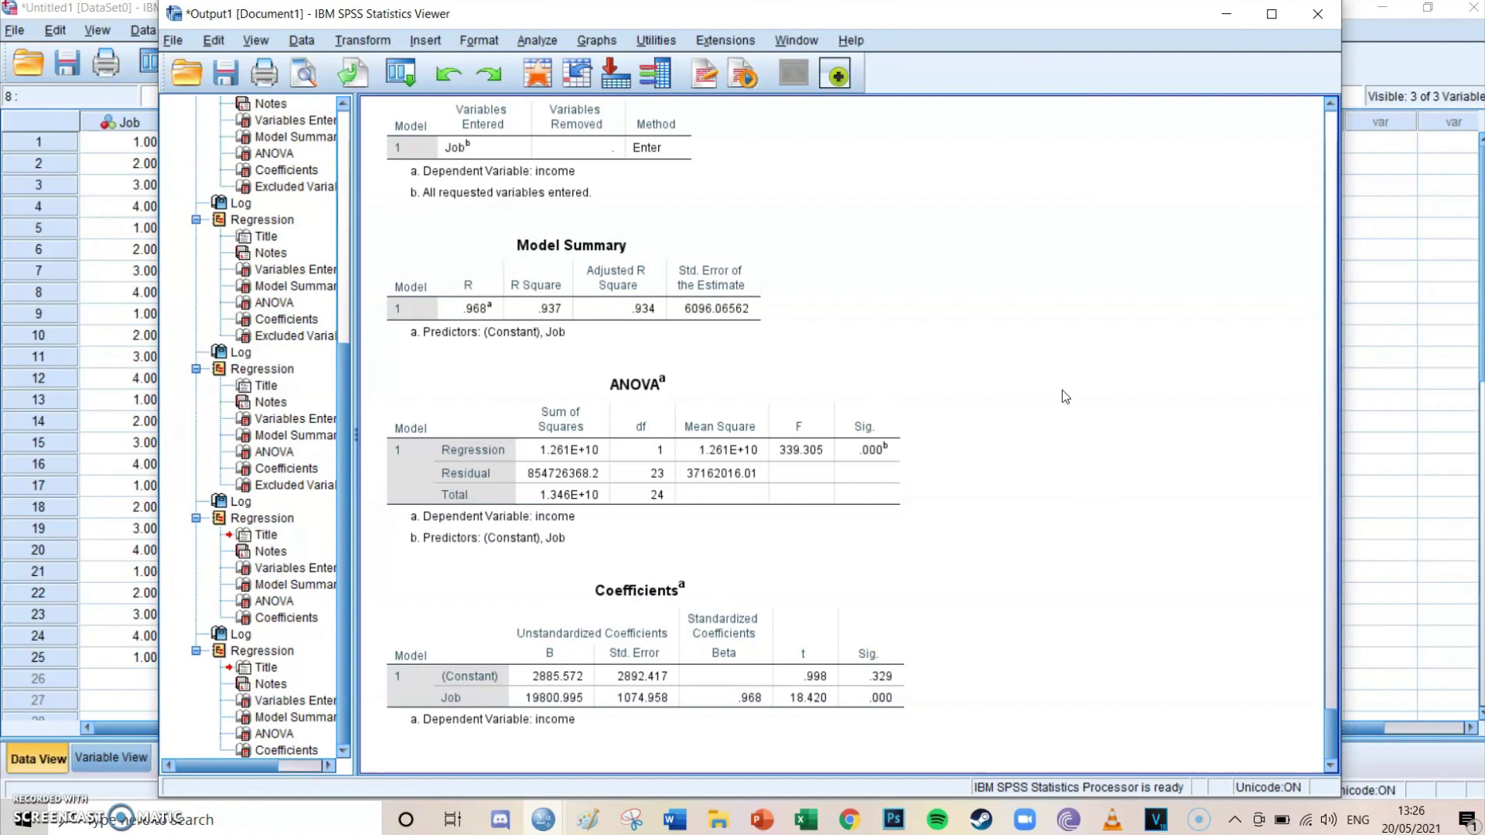
left_click(551, 692)
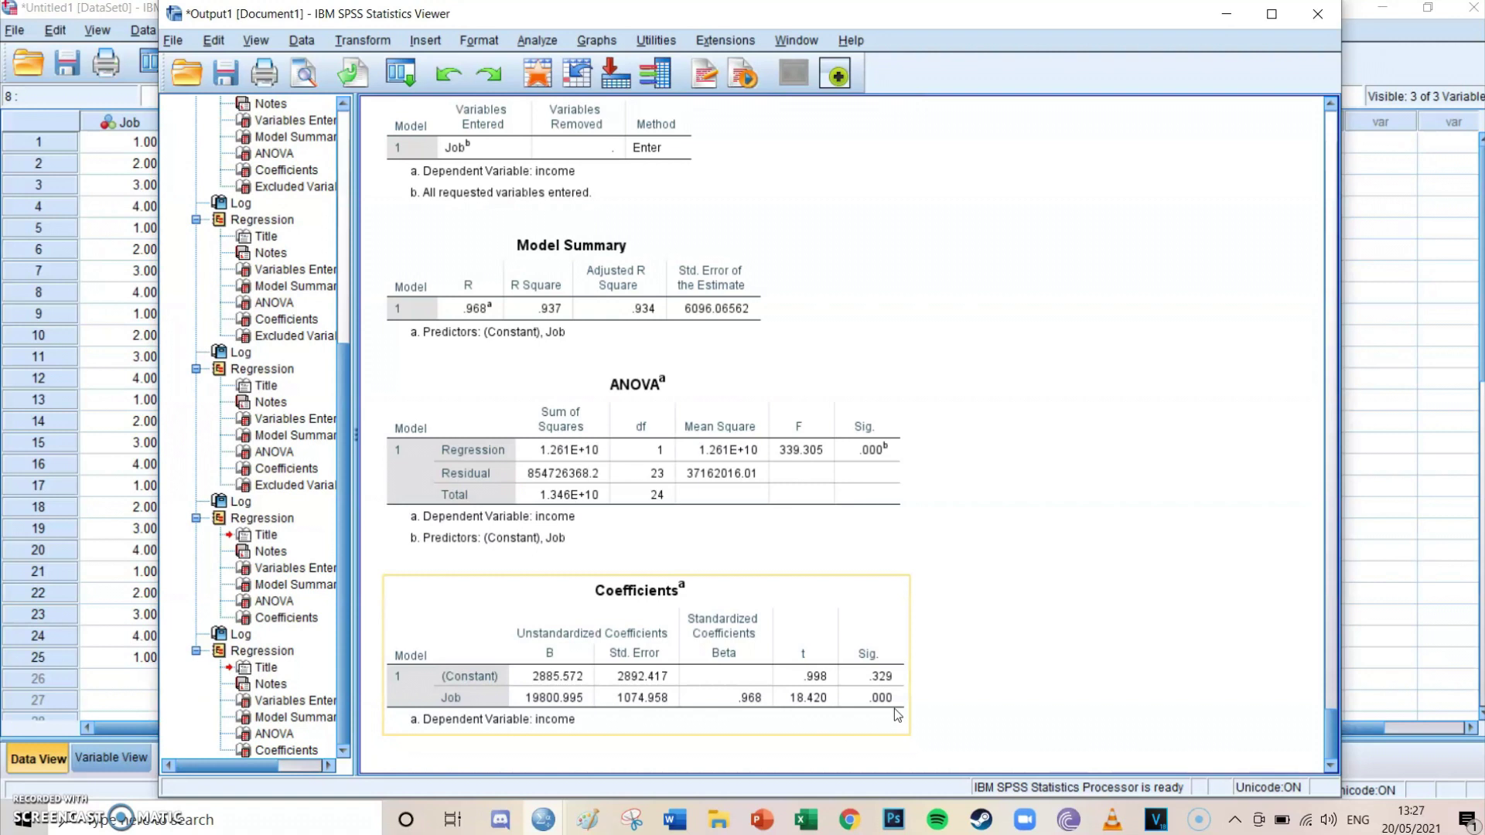
left_click(1397, 554)
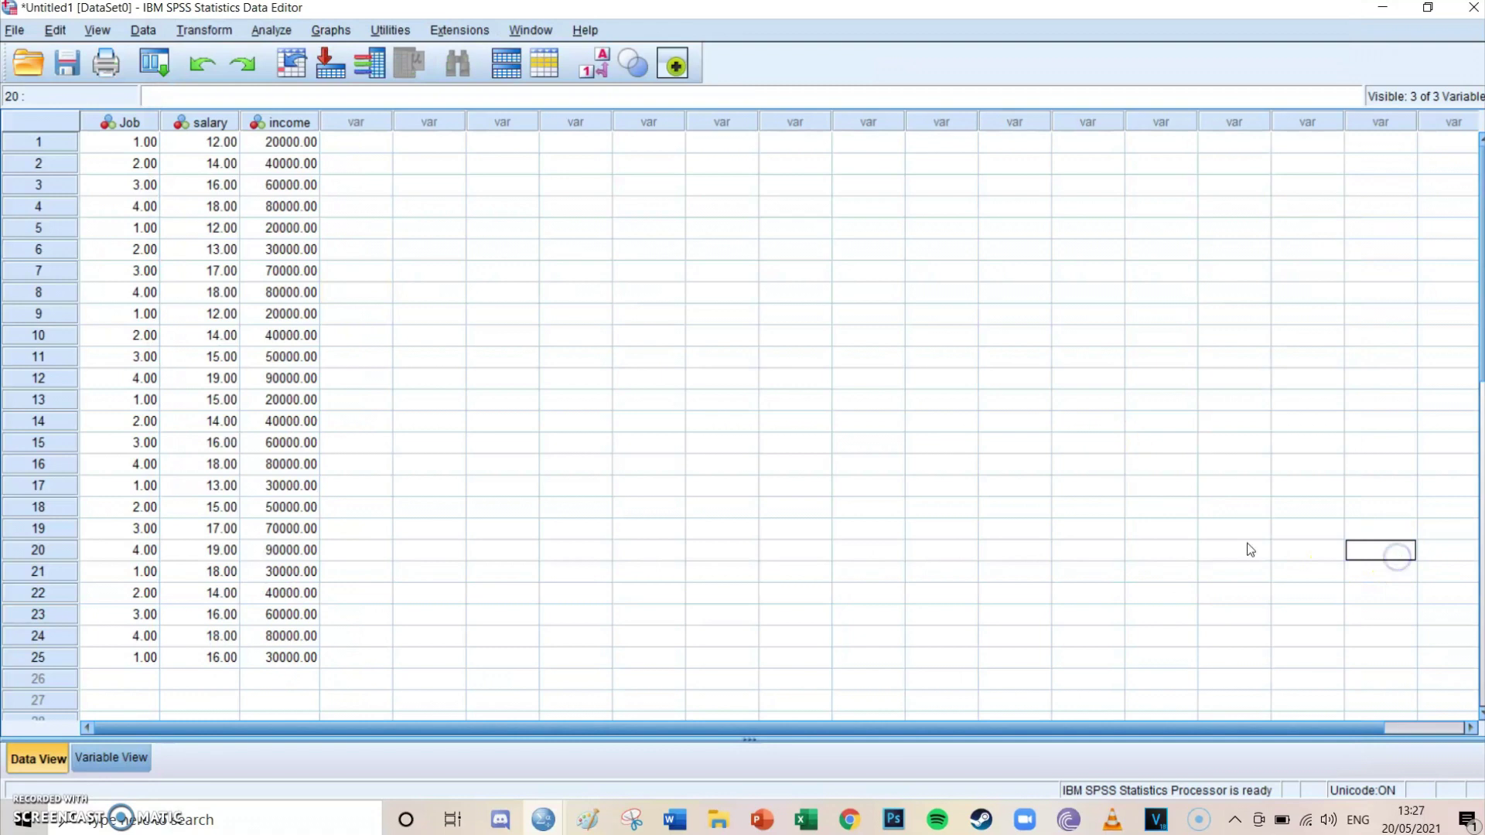
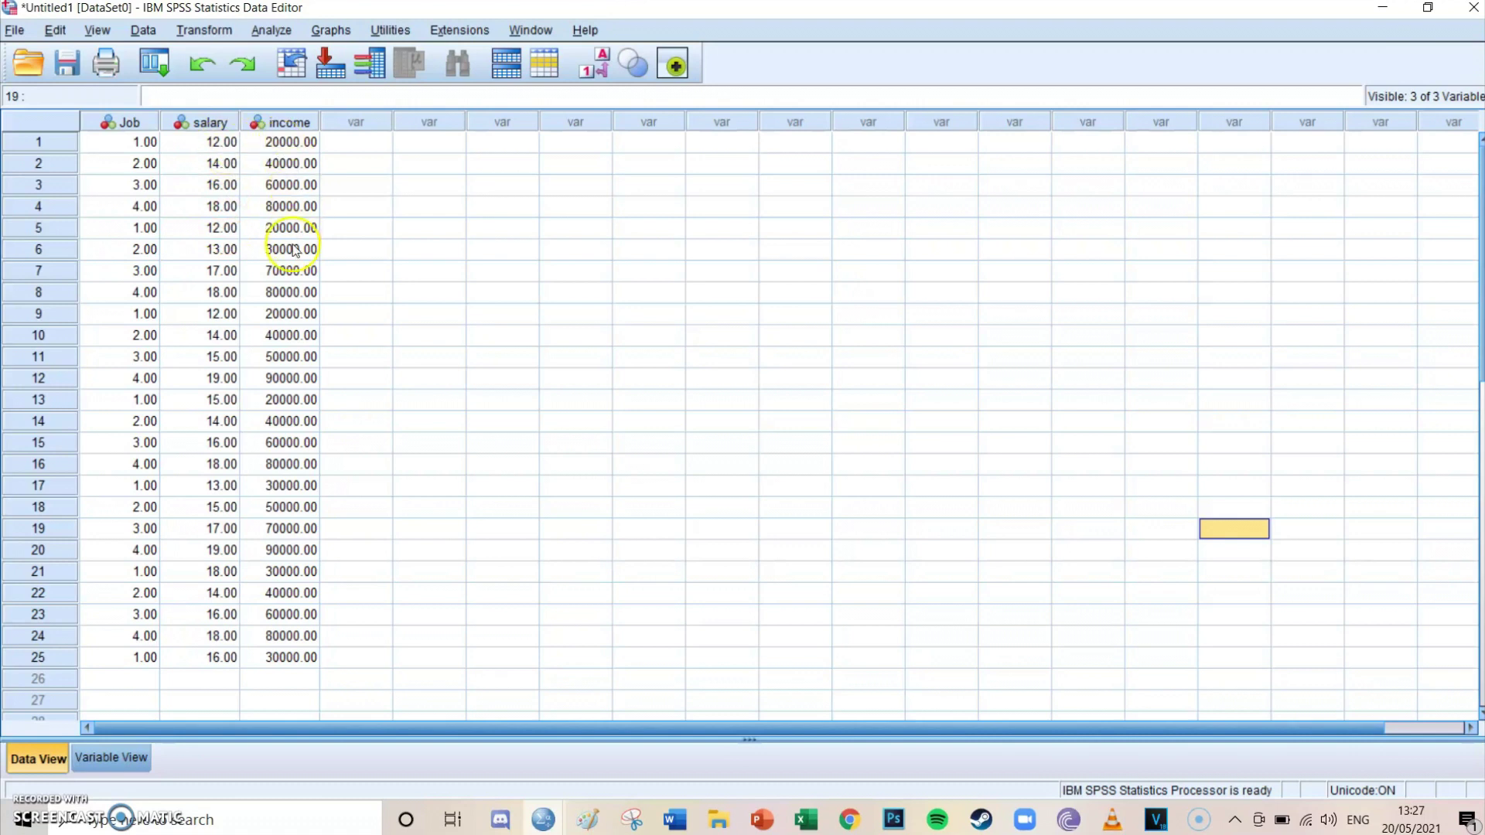
- Review the paths between Job, Salary and Income in the Paint diagram and go back to the SPSS dataset
left_click(587, 820)
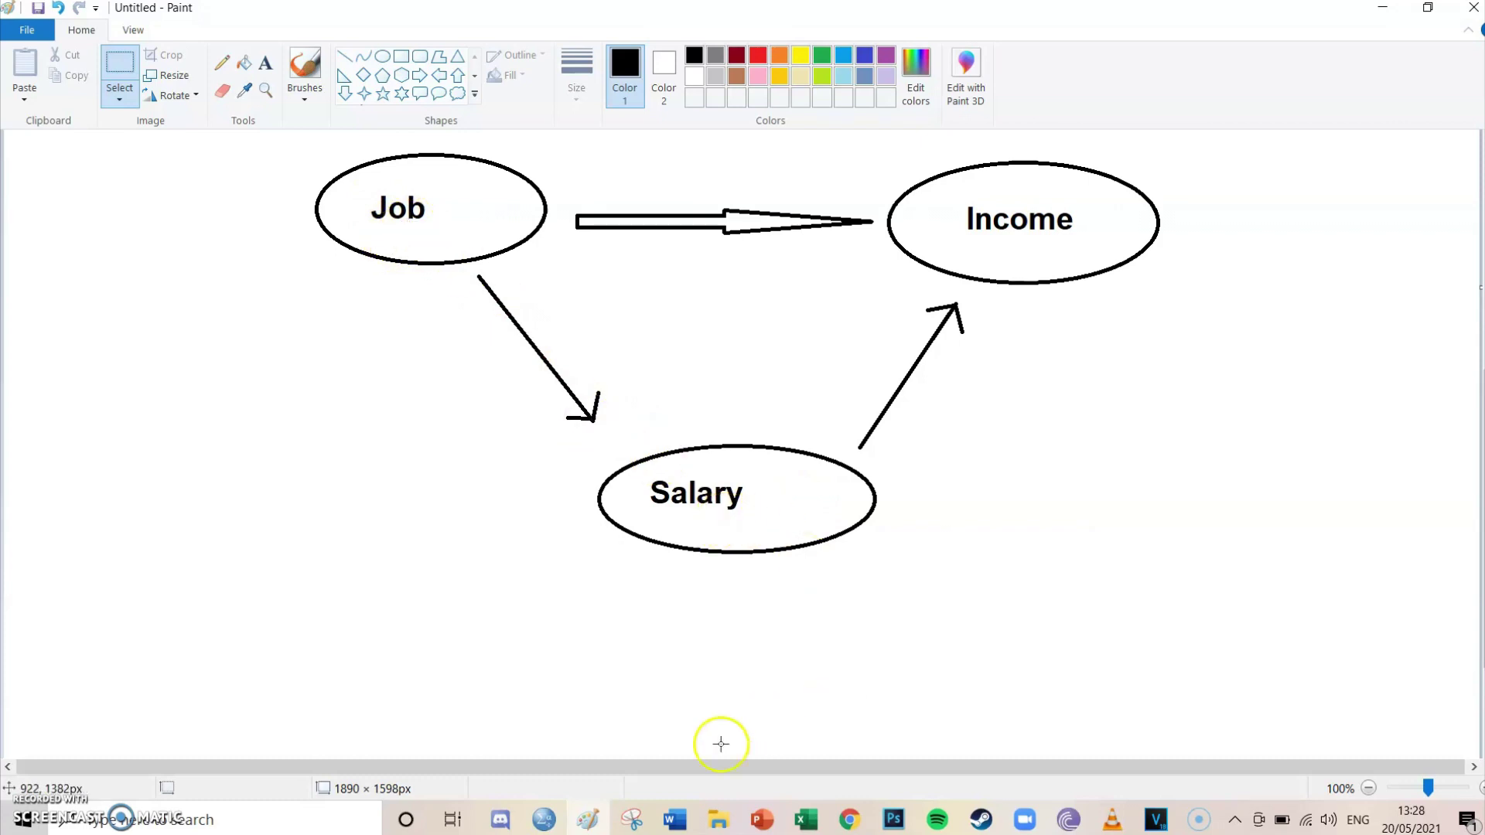
mouse_move(543, 826)
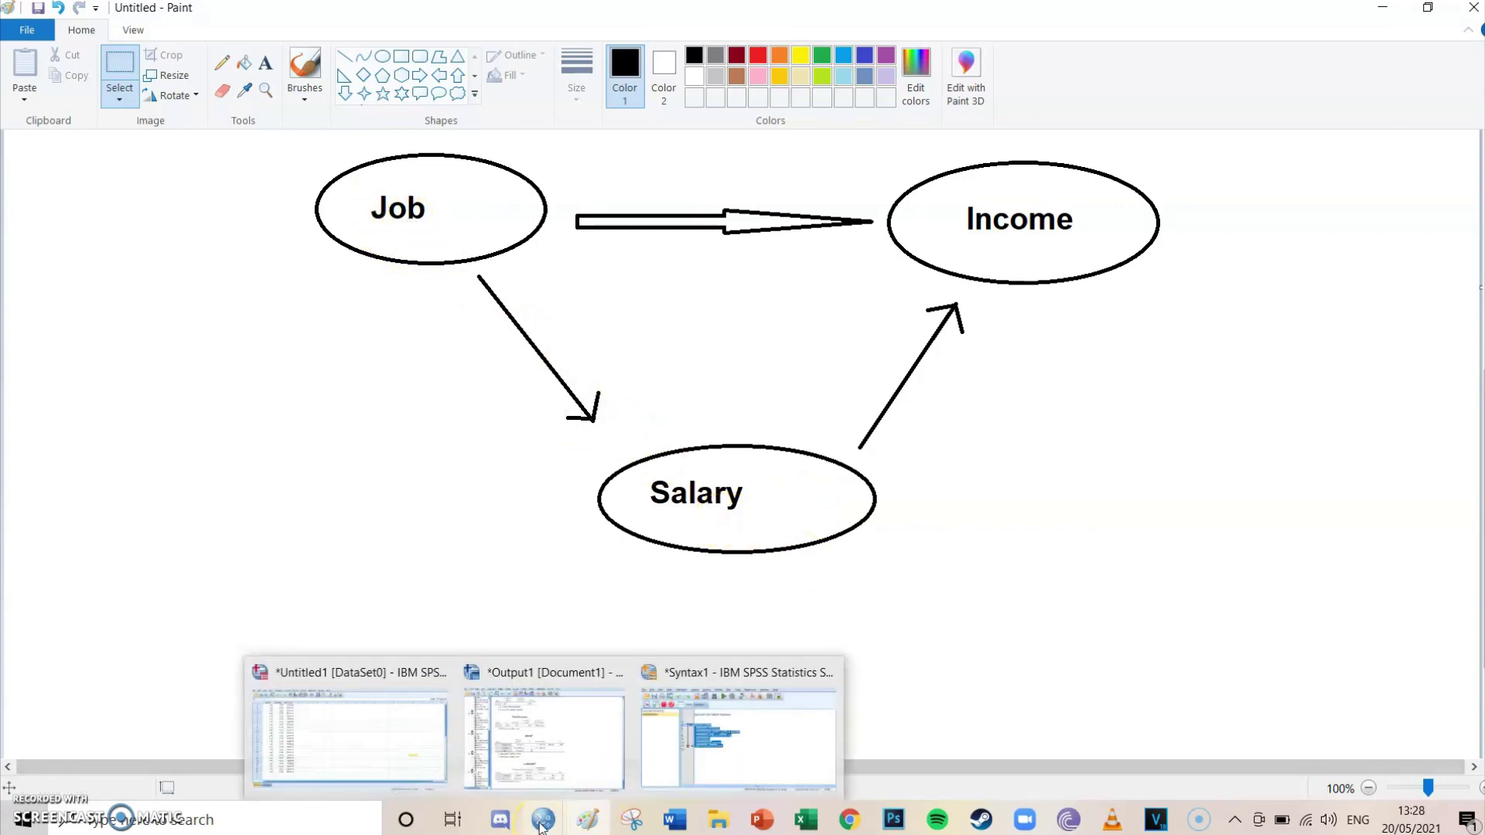
left_click(371, 730)
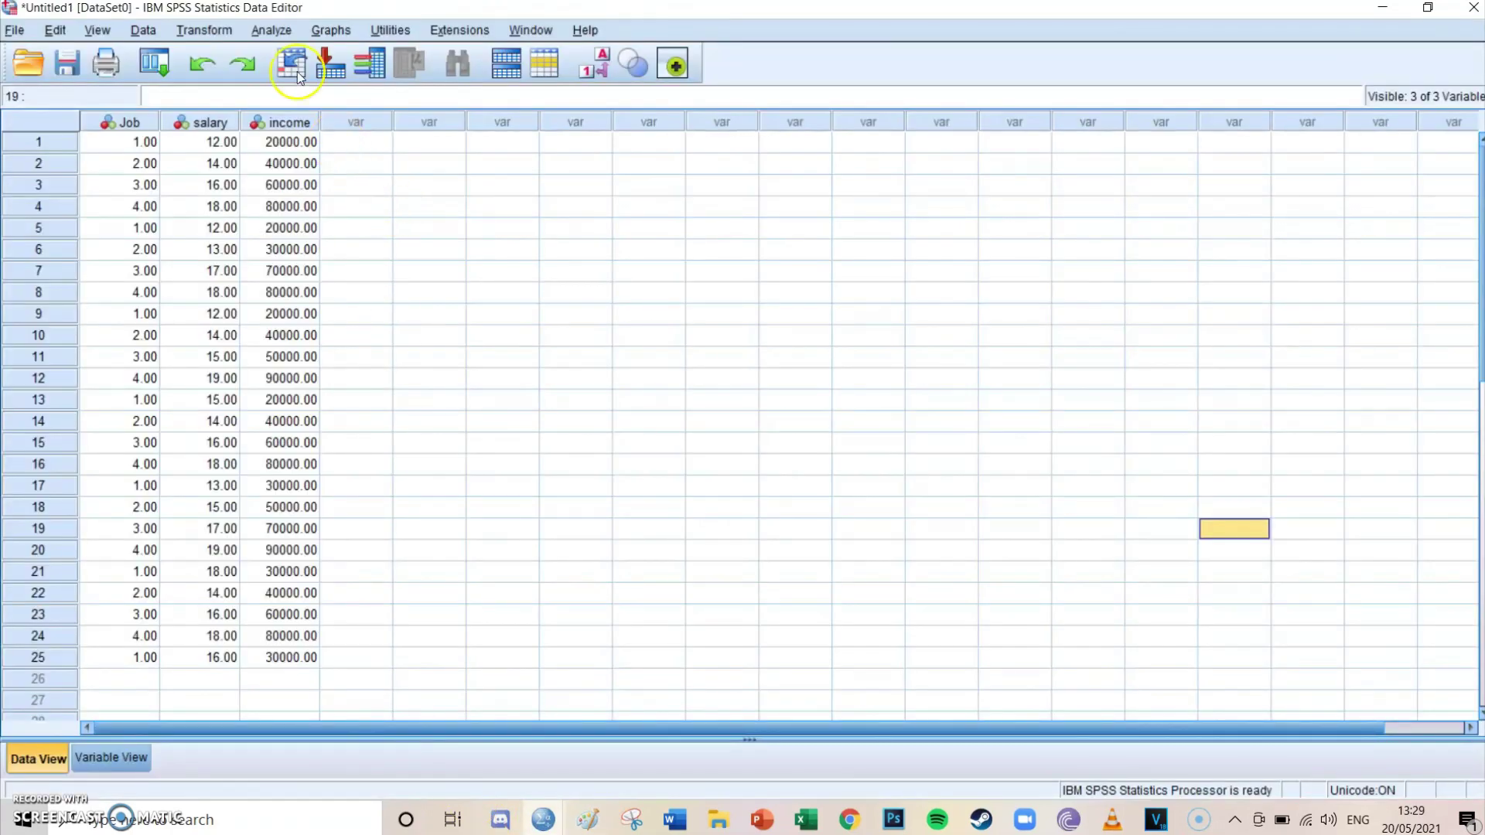
- Set up a linear regression with salary replacing income as dependent and Job as independent variable, and paste it as syntax
left_click(273, 31)
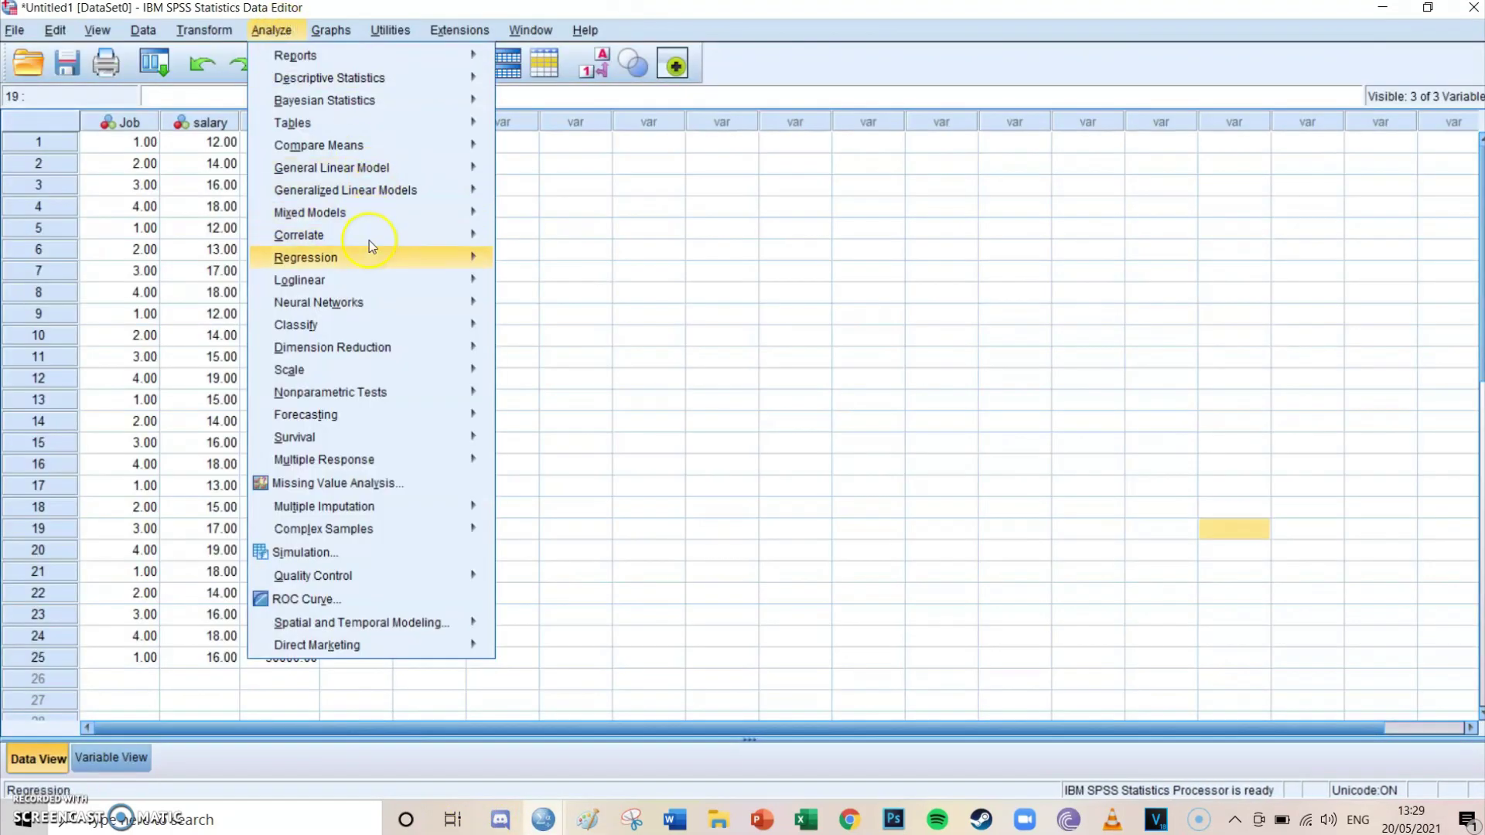
mouse_move(376, 257)
left_click(570, 285)
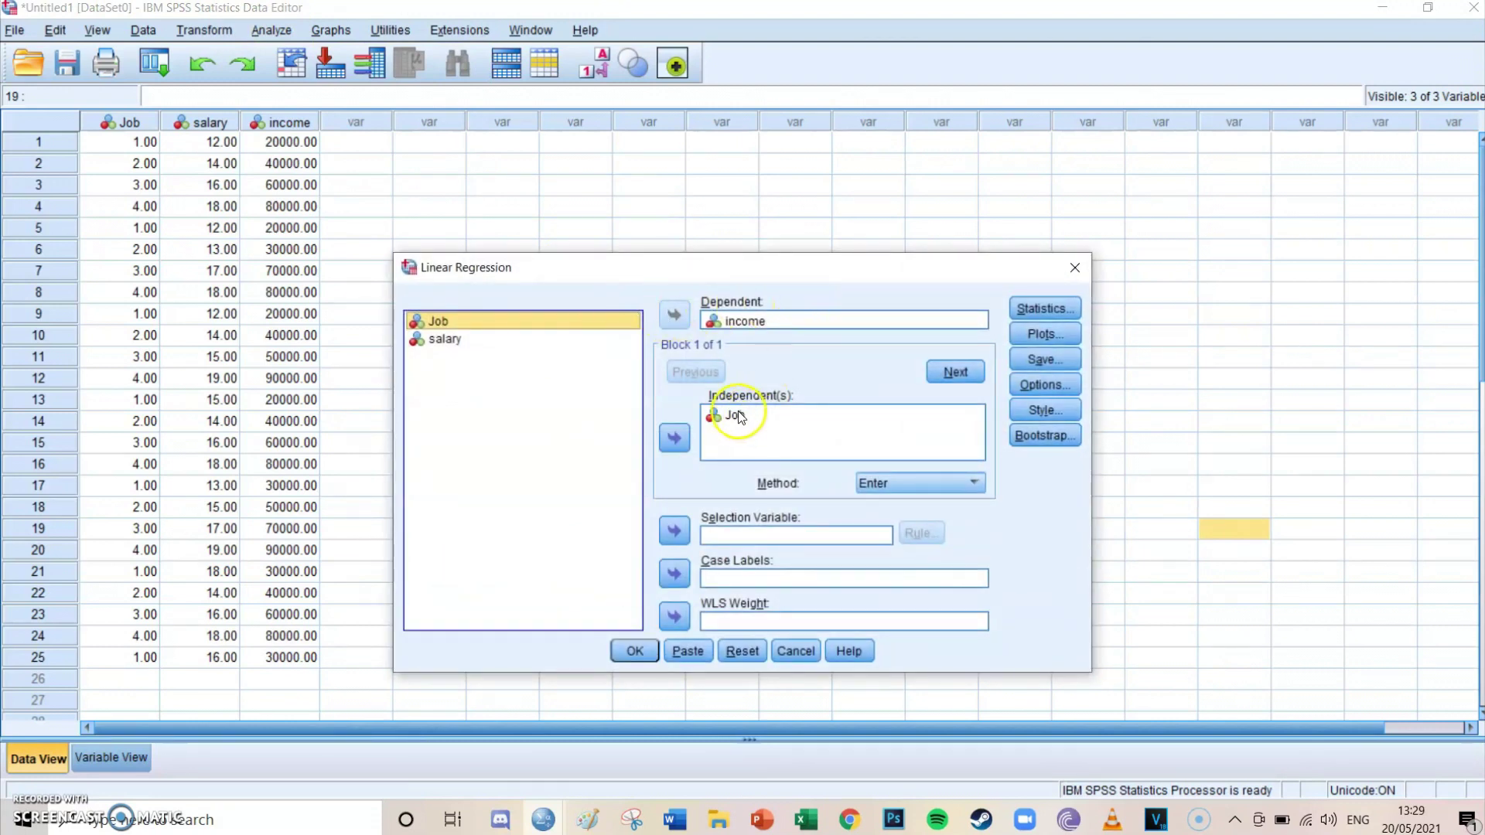
left_click(776, 321)
left_click(667, 317)
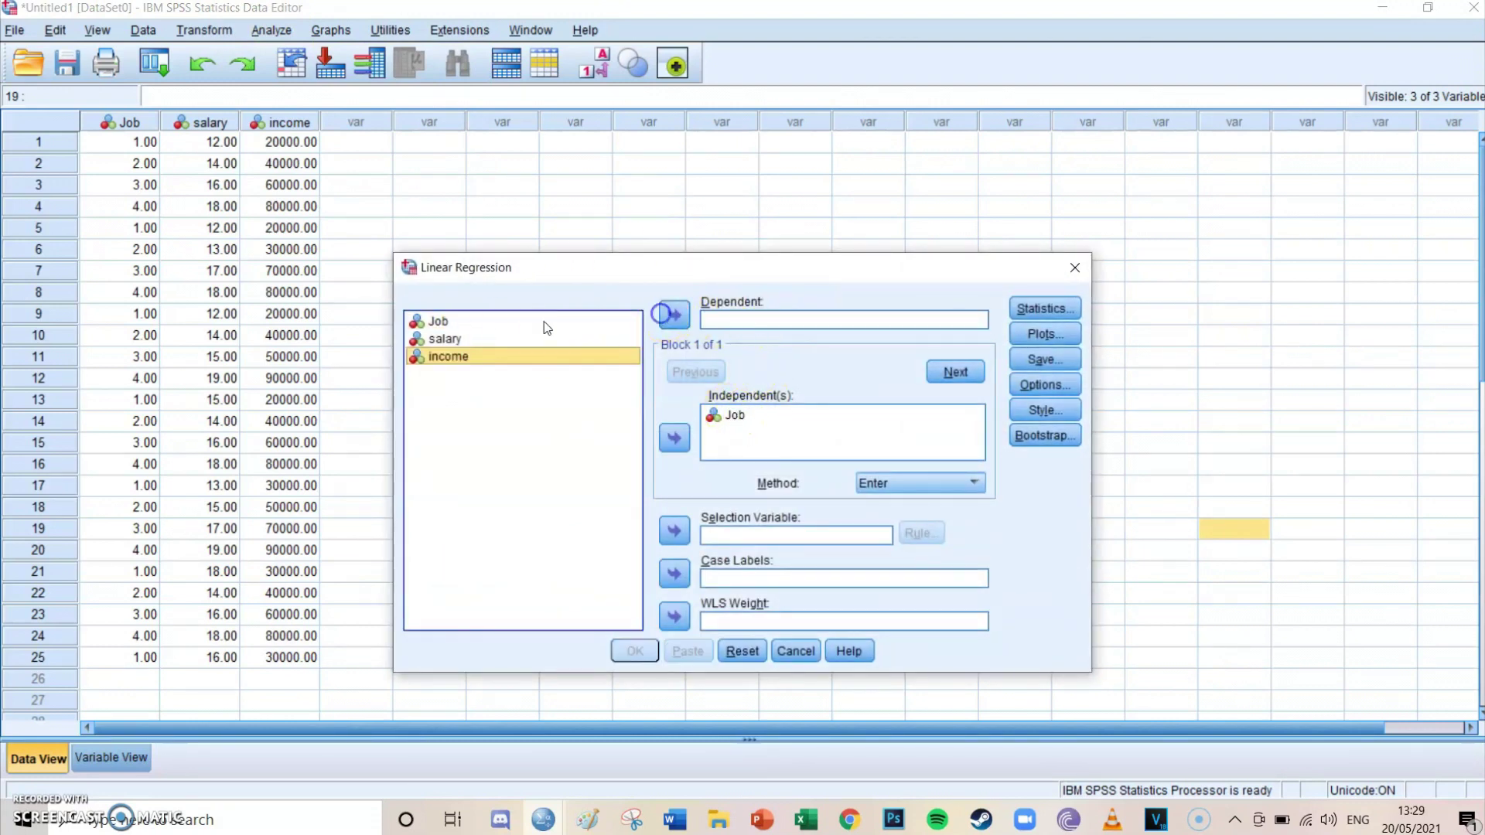
left_click(480, 338)
left_click(673, 314)
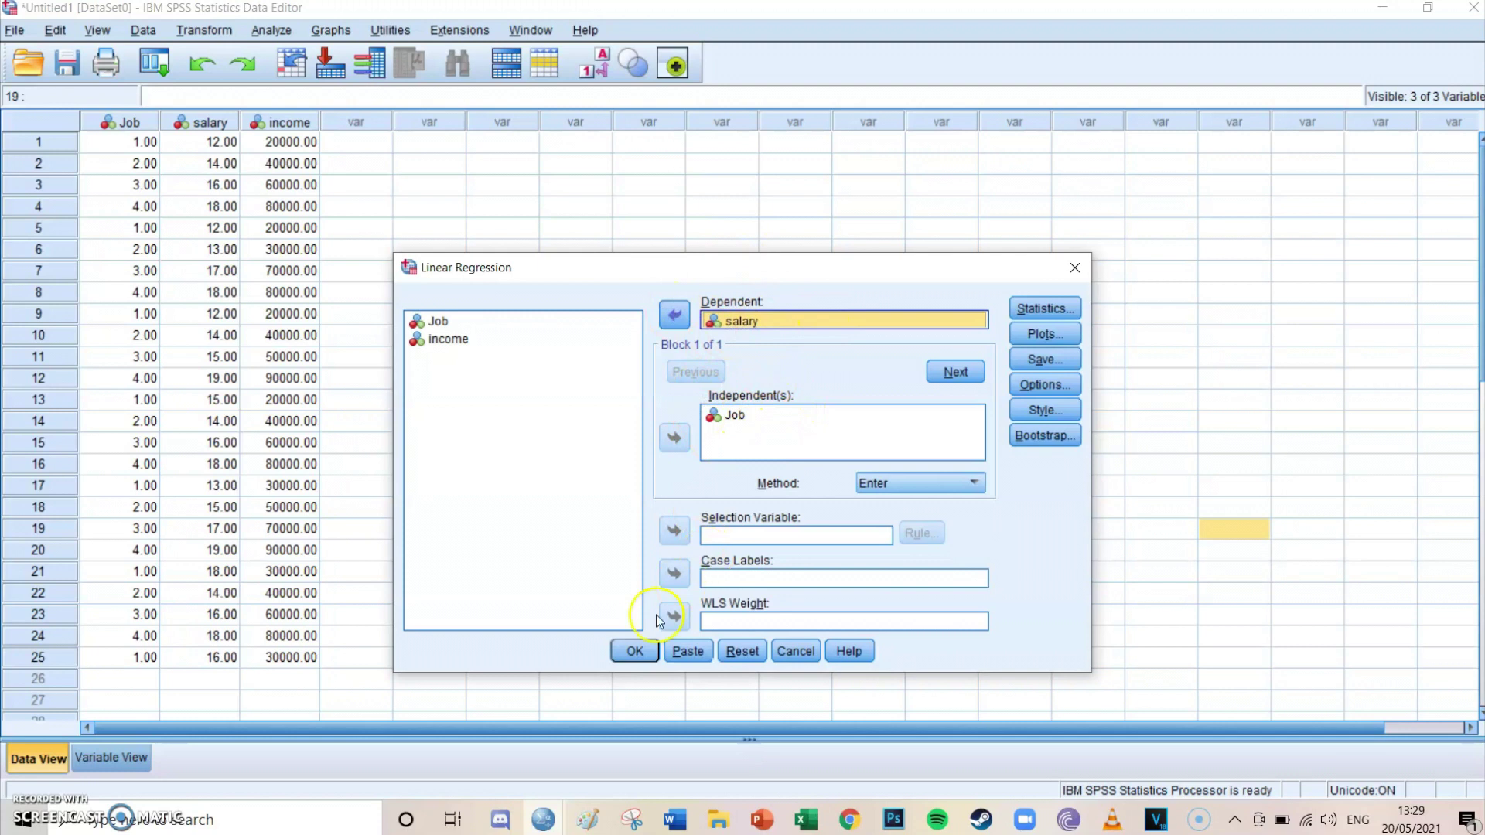
left_click(687, 650)
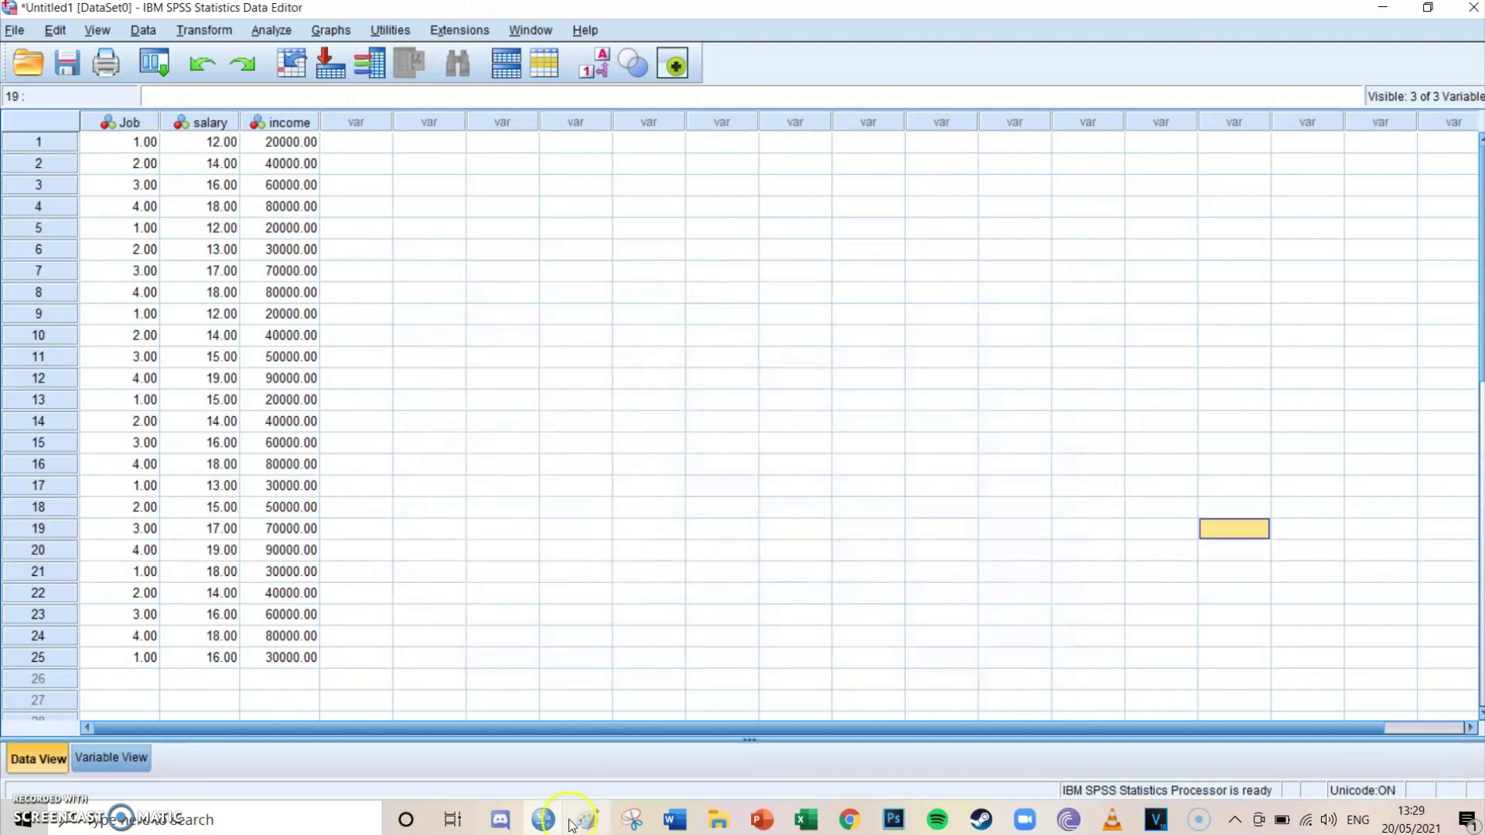
- Run only the regression syntax block that predicts salary from Job
mouse_move(544, 820)
left_click(751, 716)
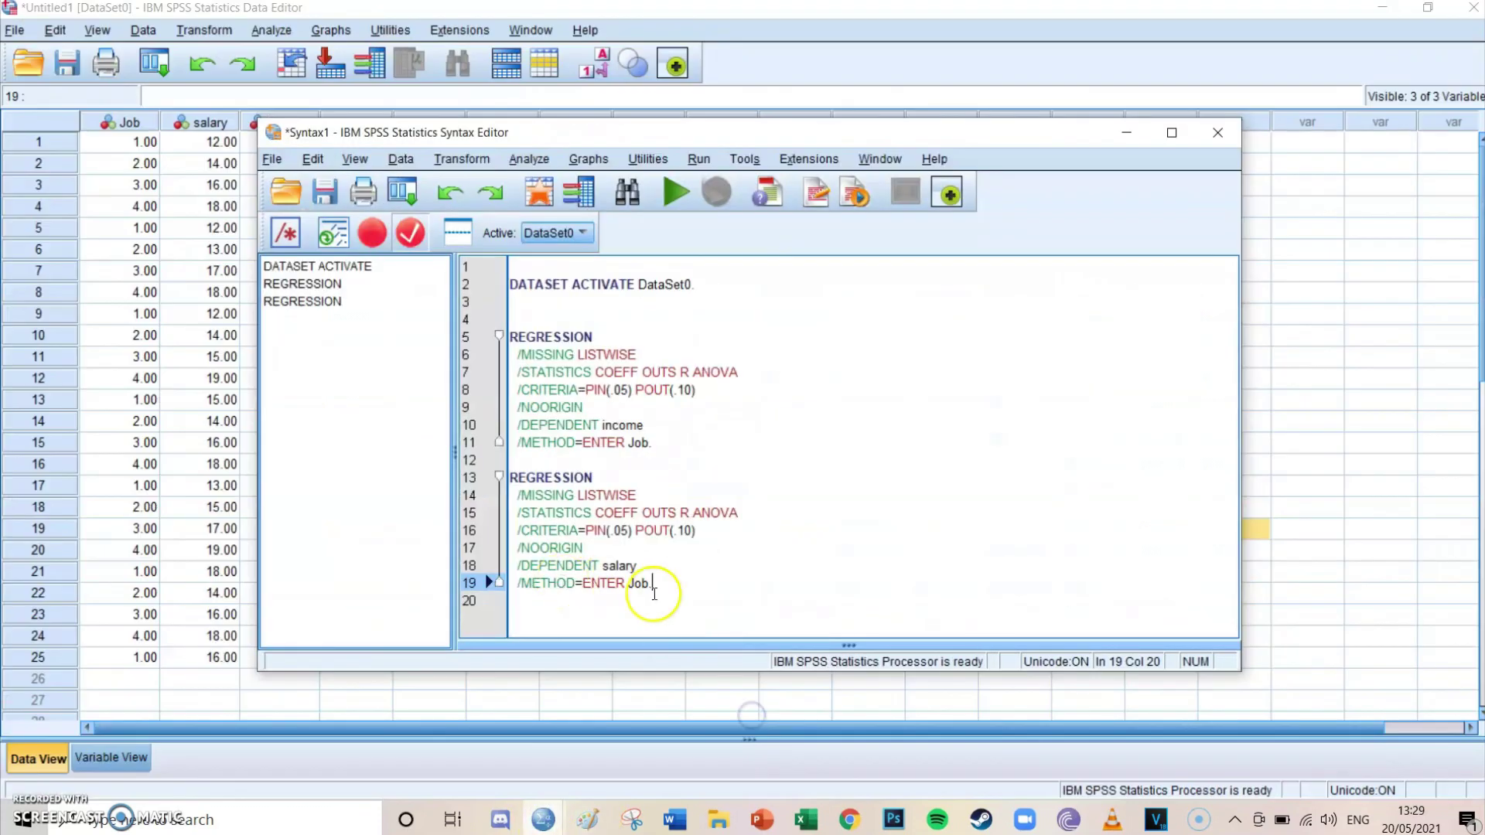
left_click_drag(681, 592, 495, 476)
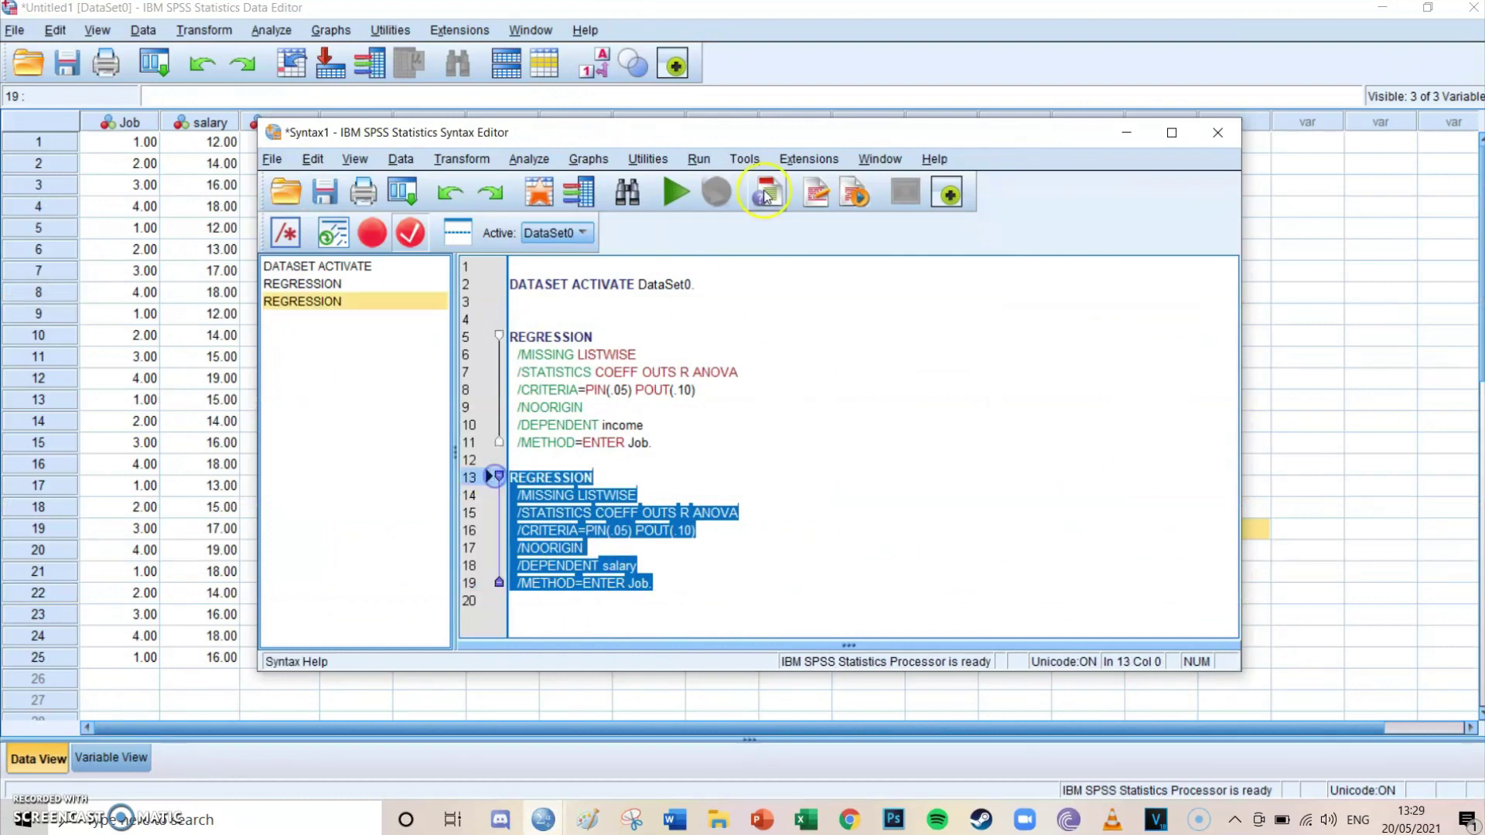
left_click(675, 194)
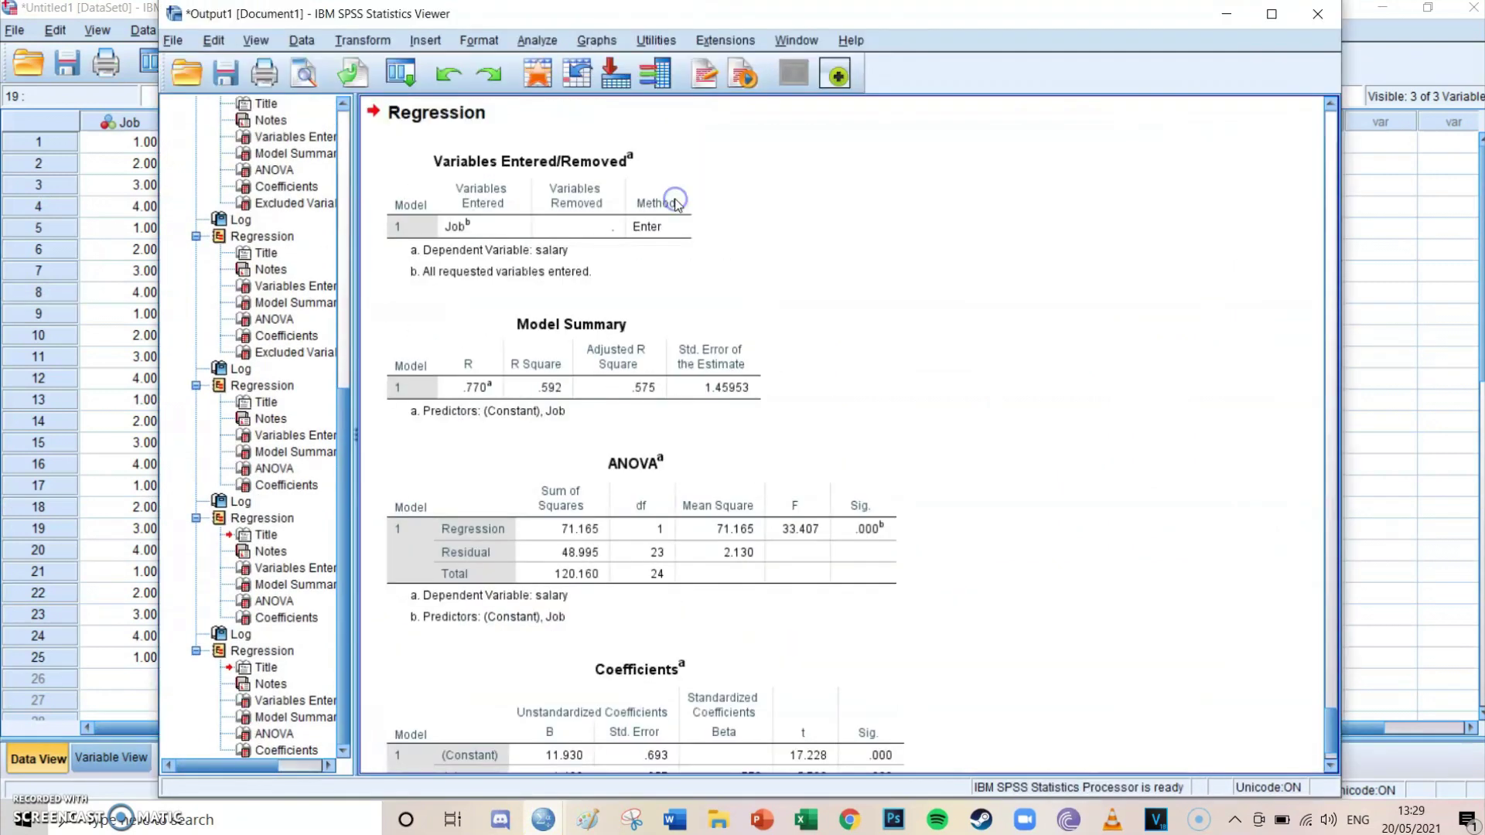
- Examine the Job row of the salary regression's coefficients table and compare it with the path diagram in Paint
scroll(988, 355, "down", 1)
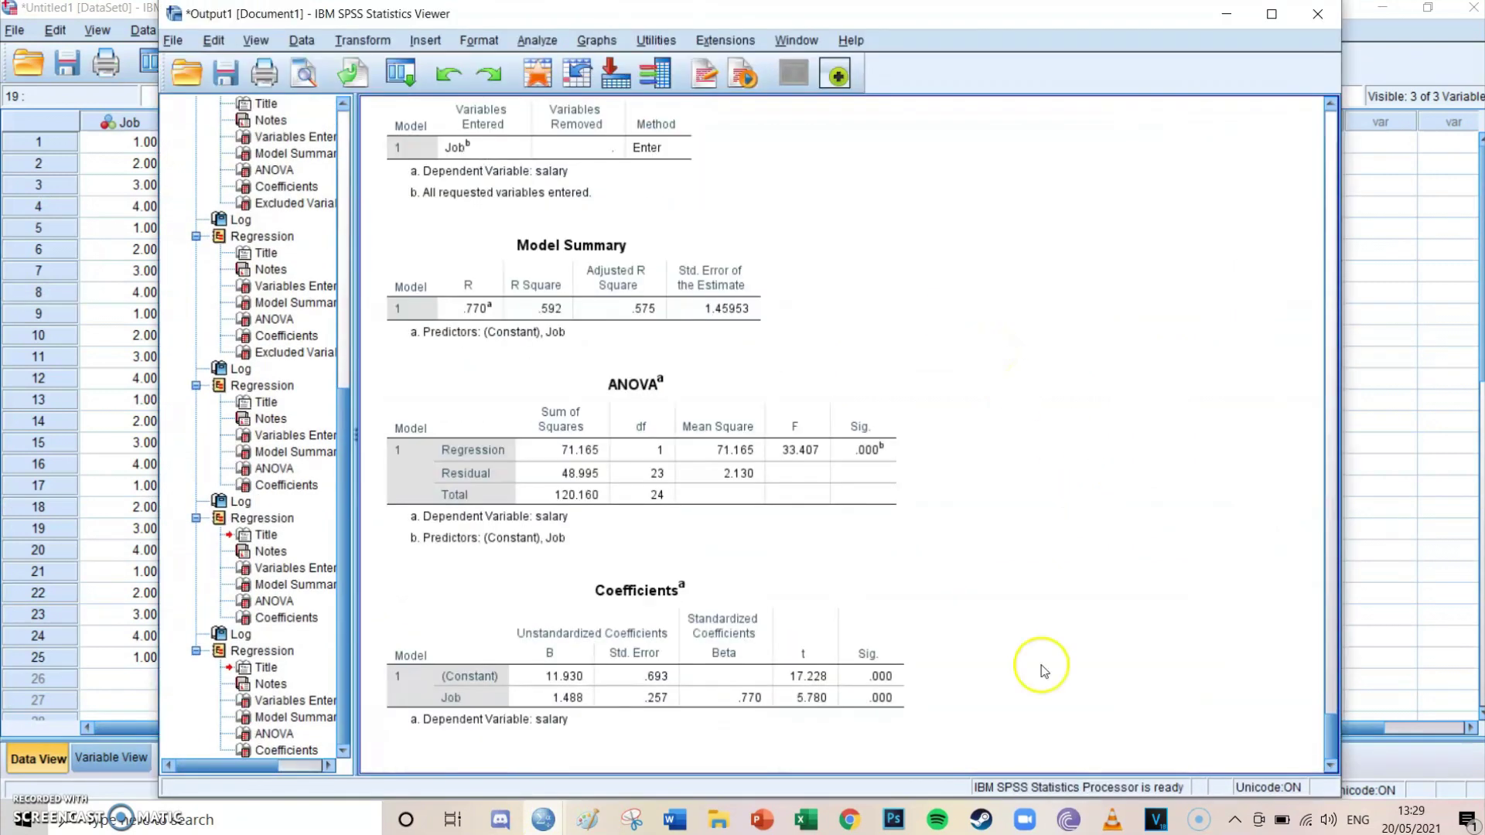
left_click(696, 539)
left_click(714, 593)
left_click(1093, 586)
left_click(895, 590)
left_click(450, 691)
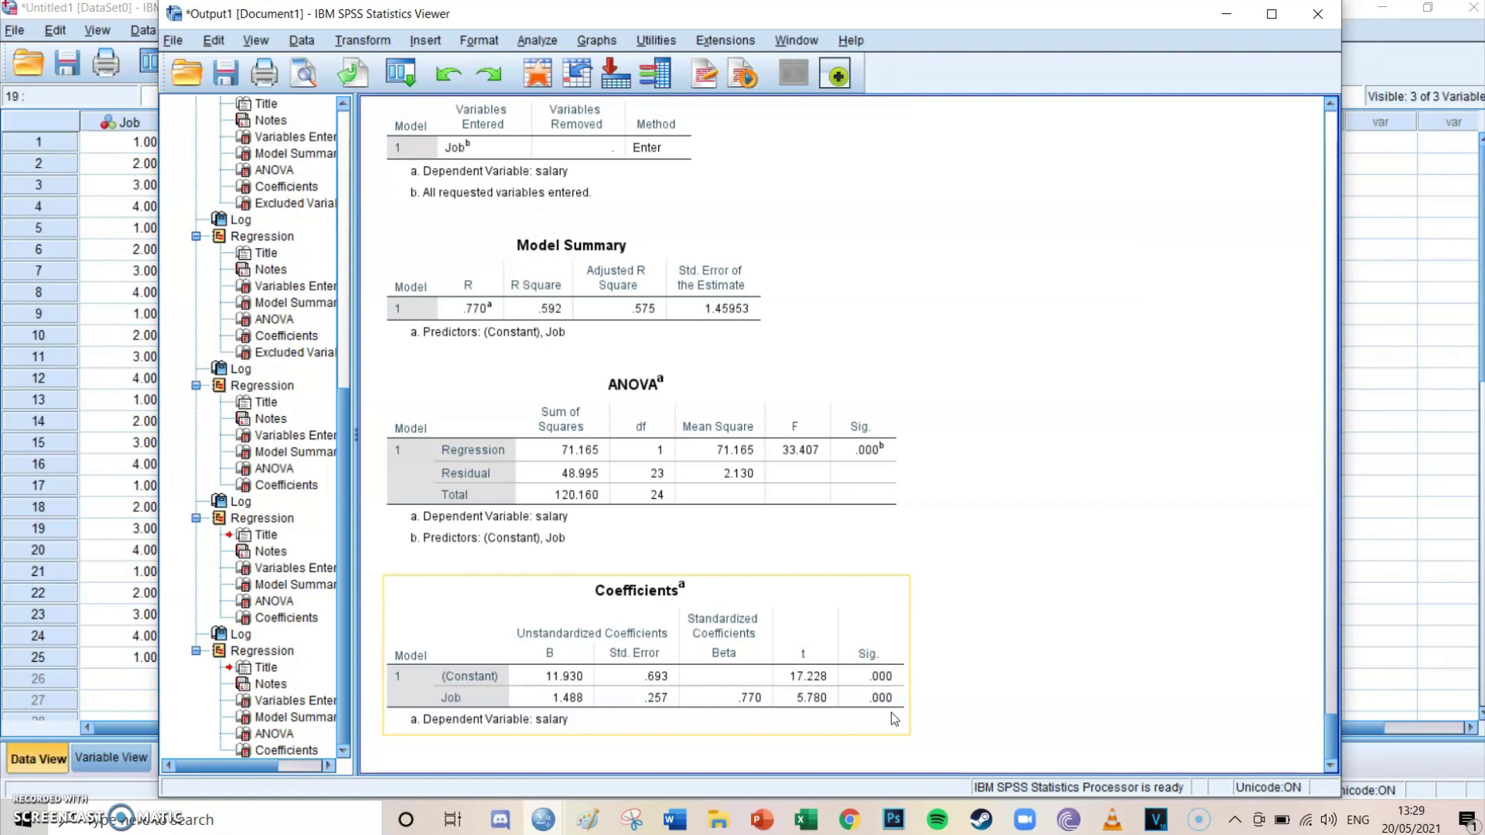
left_click(594, 821)
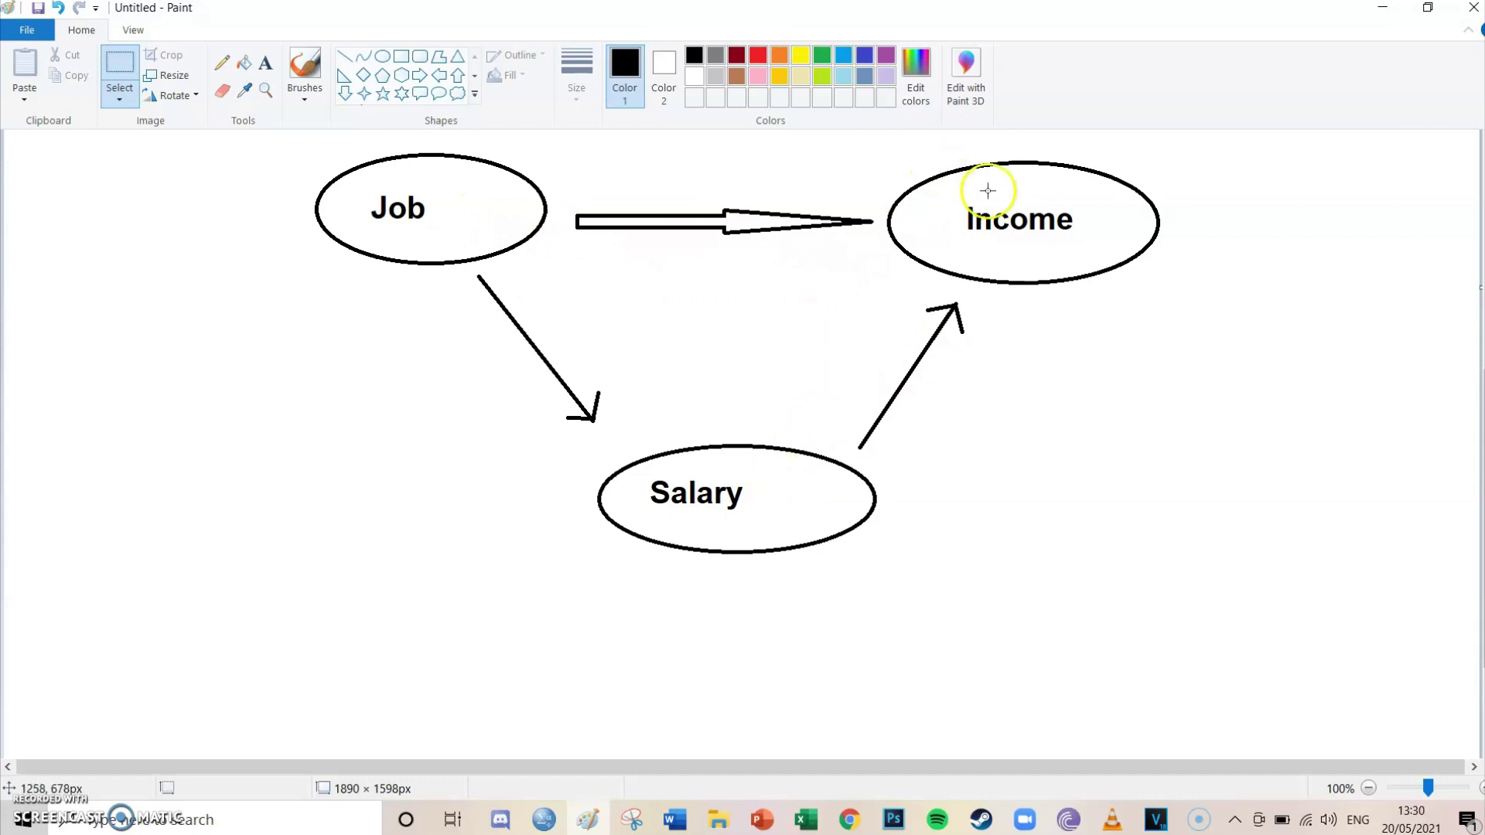
- Return to the SPSS dataset, open the linear regression setup and replace salary with income as the dependent variable, keeping Job as independent
left_click(551, 818)
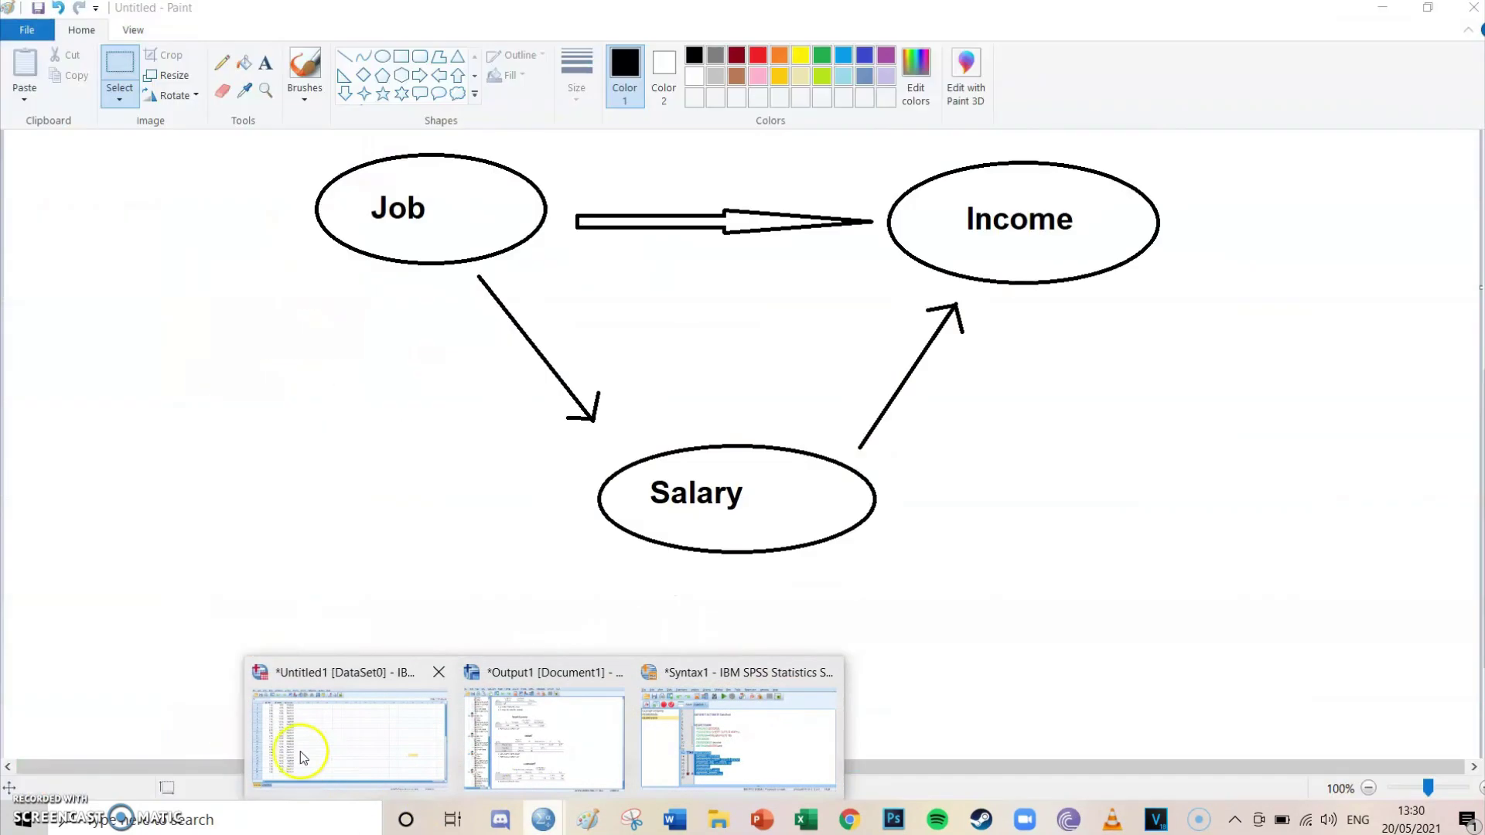
left_click(300, 750)
left_click(271, 29)
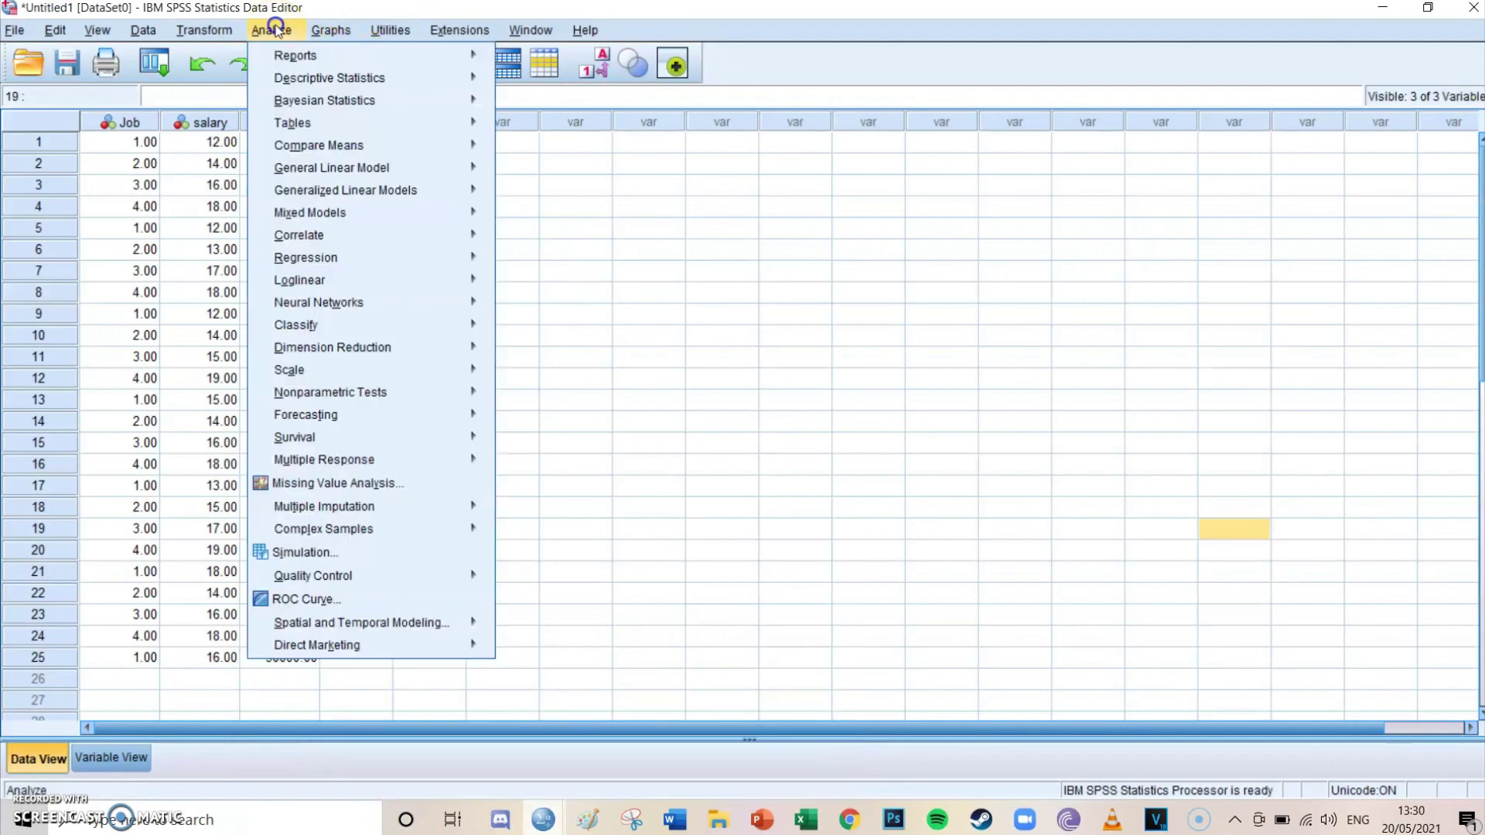
mouse_move(335, 235)
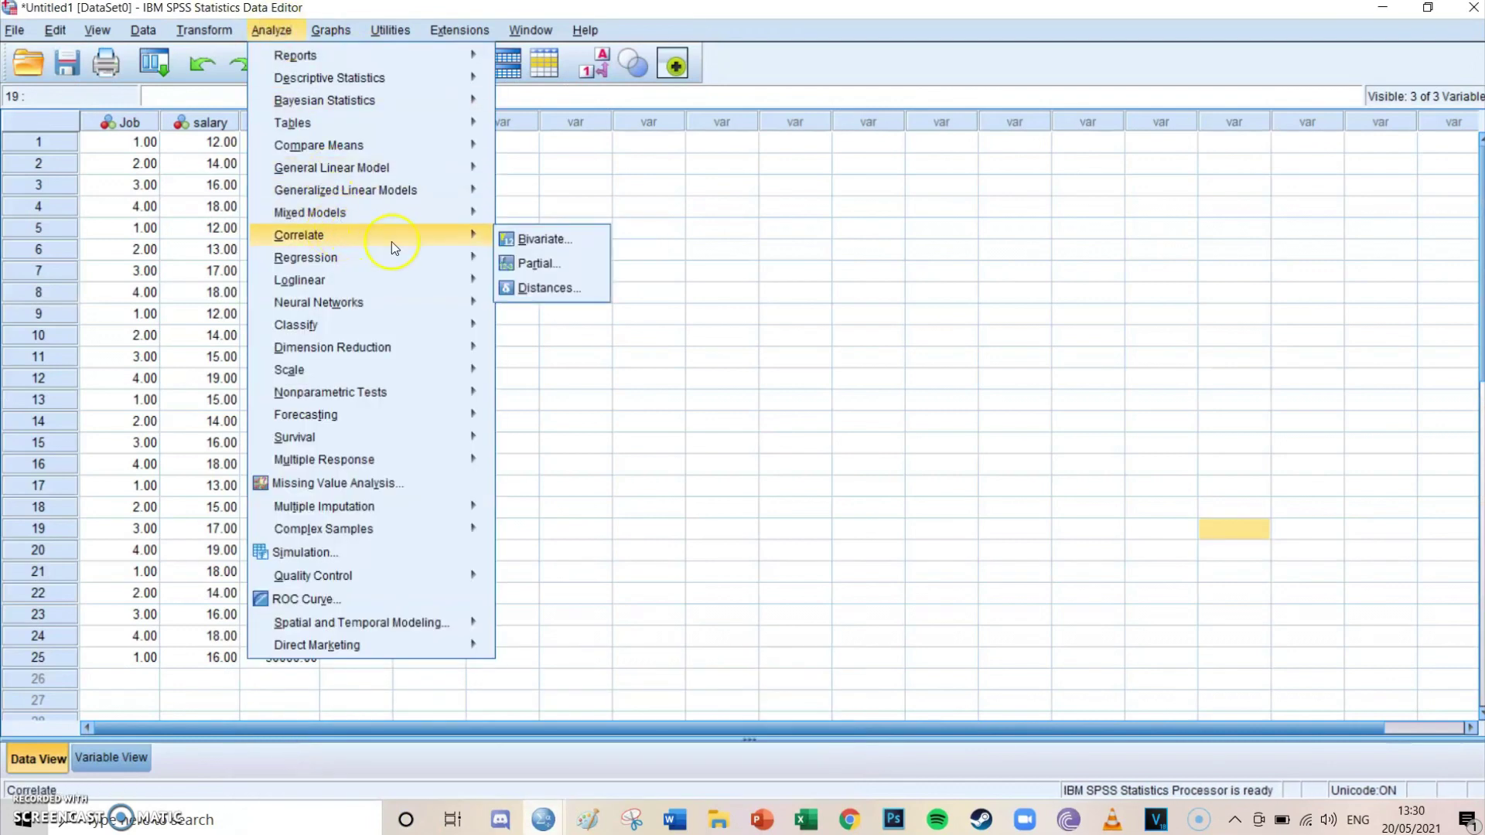
mouse_move(434, 260)
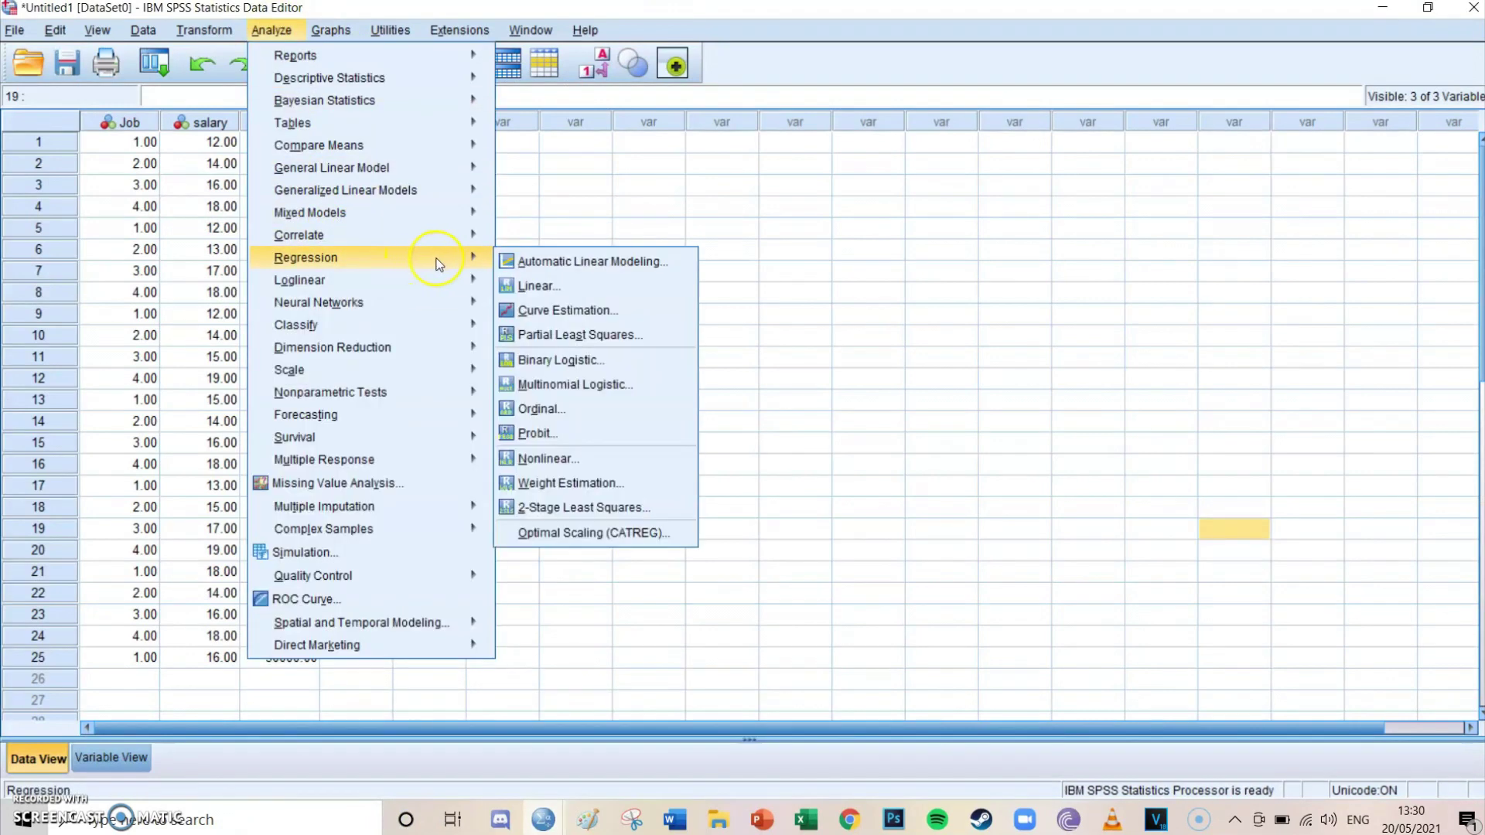
left_click(566, 290)
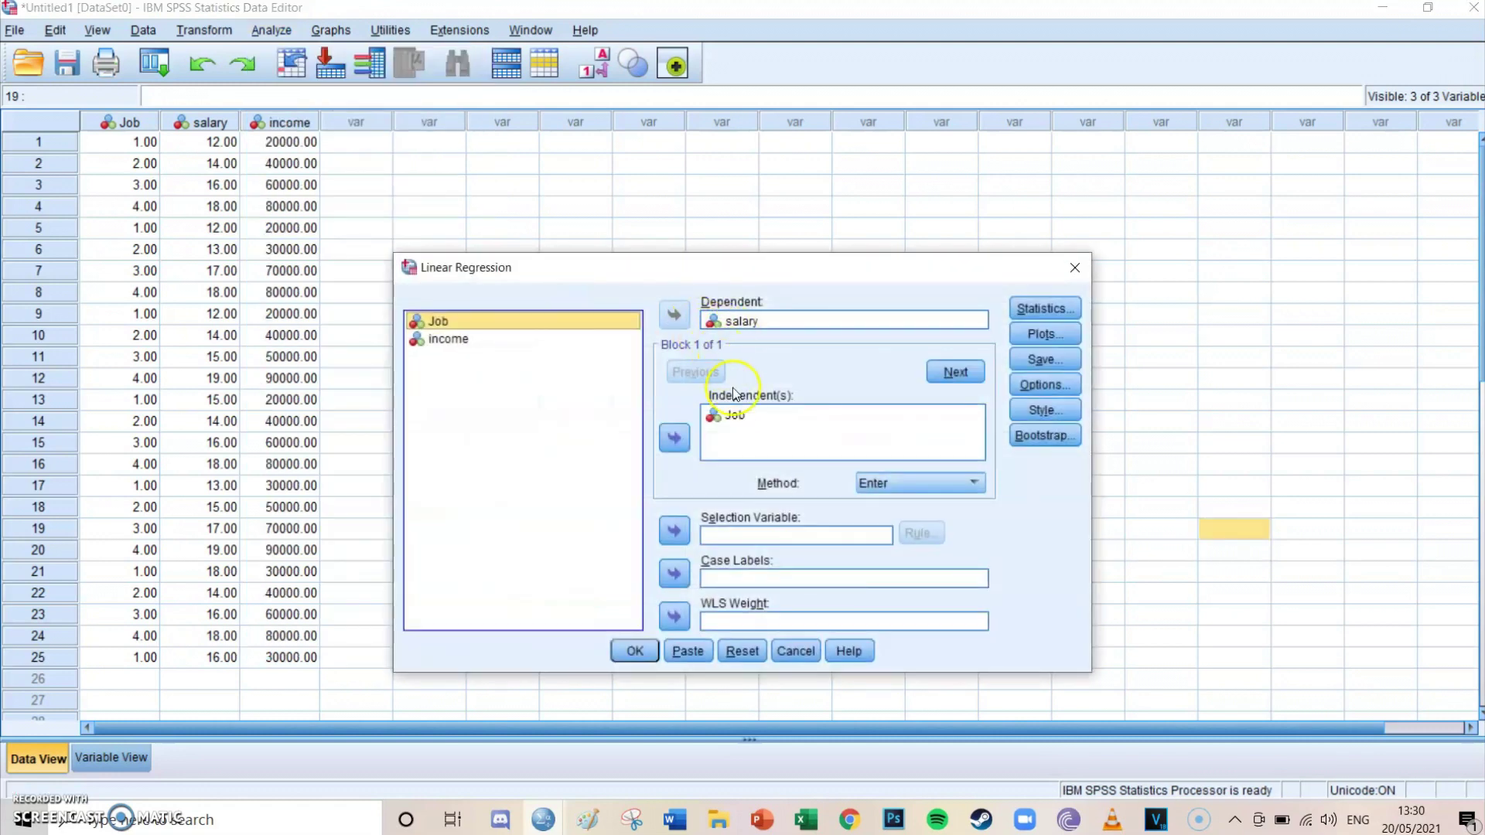
left_click(727, 328)
left_click(675, 314)
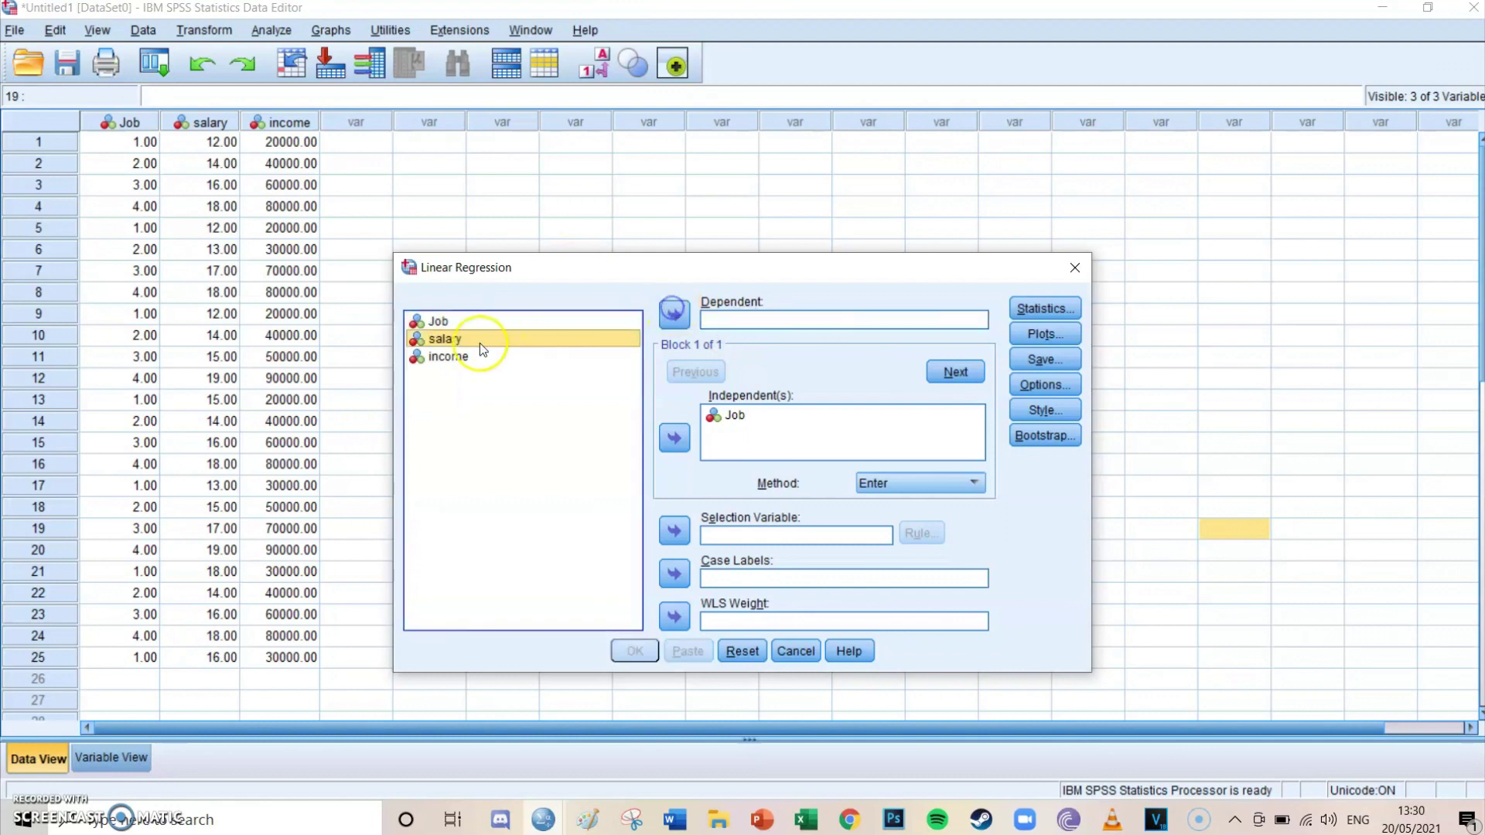
left_click(449, 356)
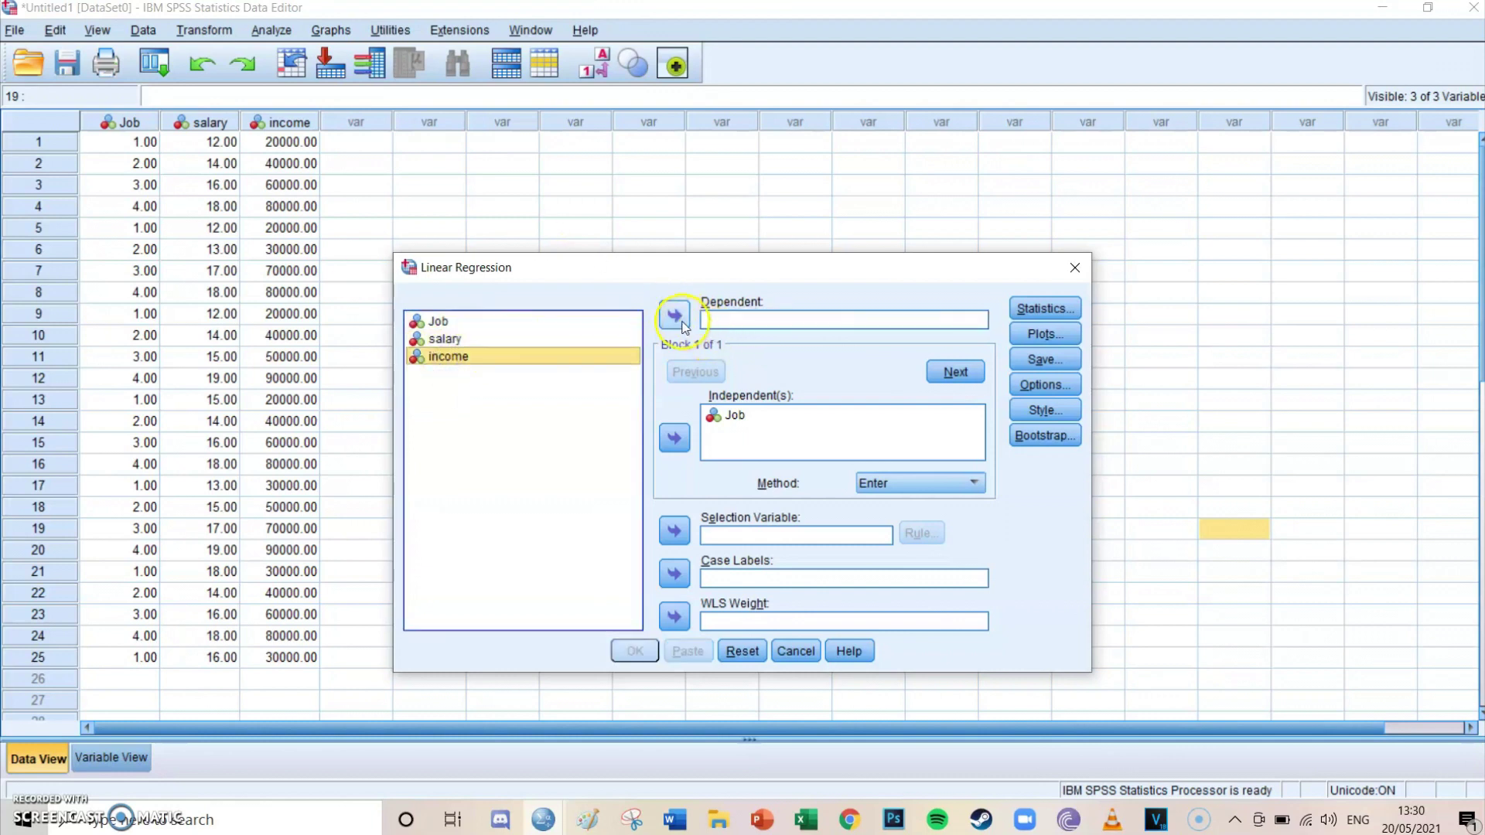
left_click(683, 323)
- Add salary as the independent variable in a second block of the regression and paste the setup as syntax
left_click(928, 372)
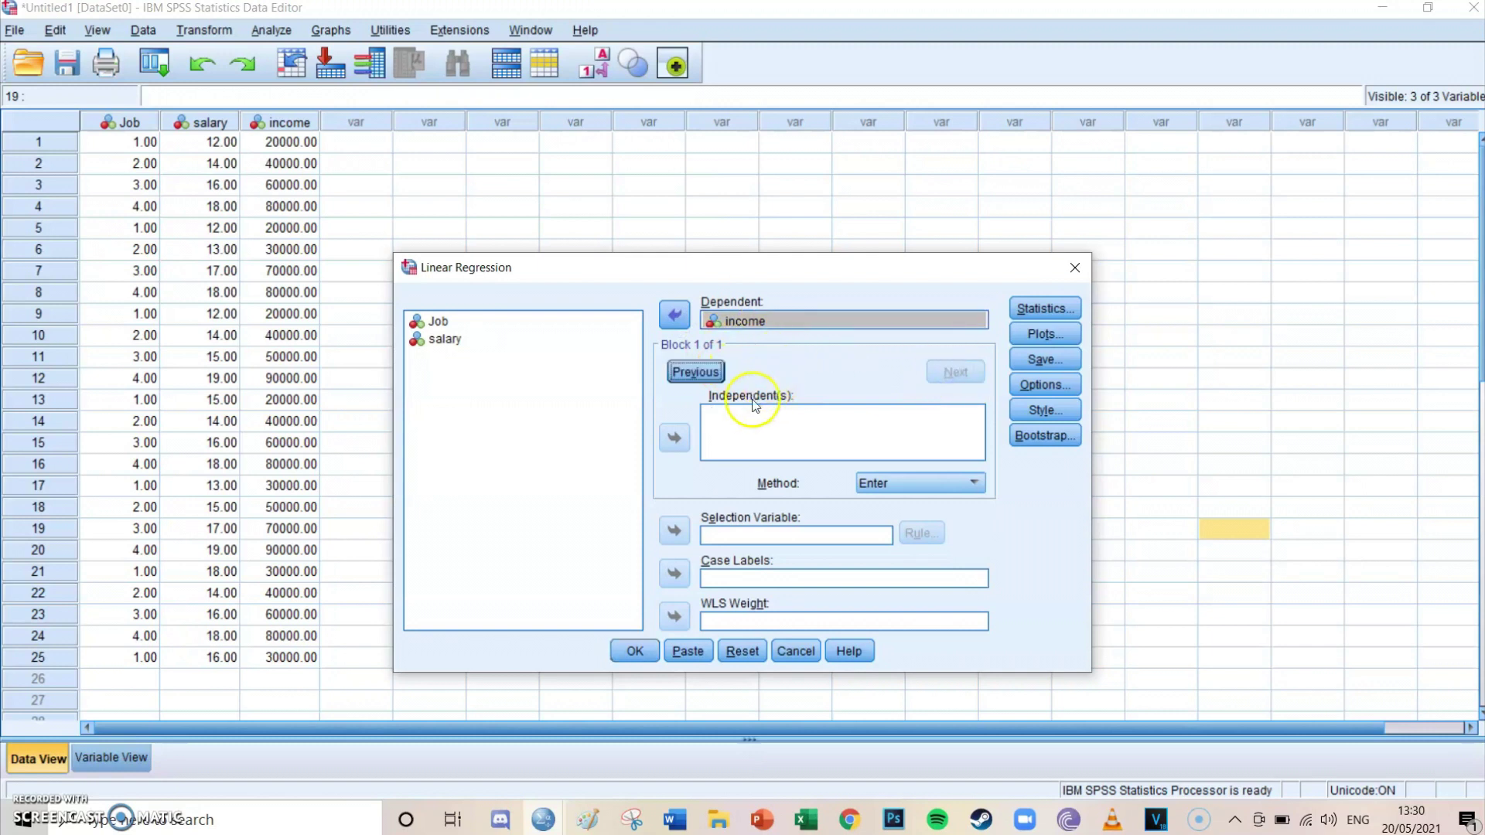
left_click(434, 341)
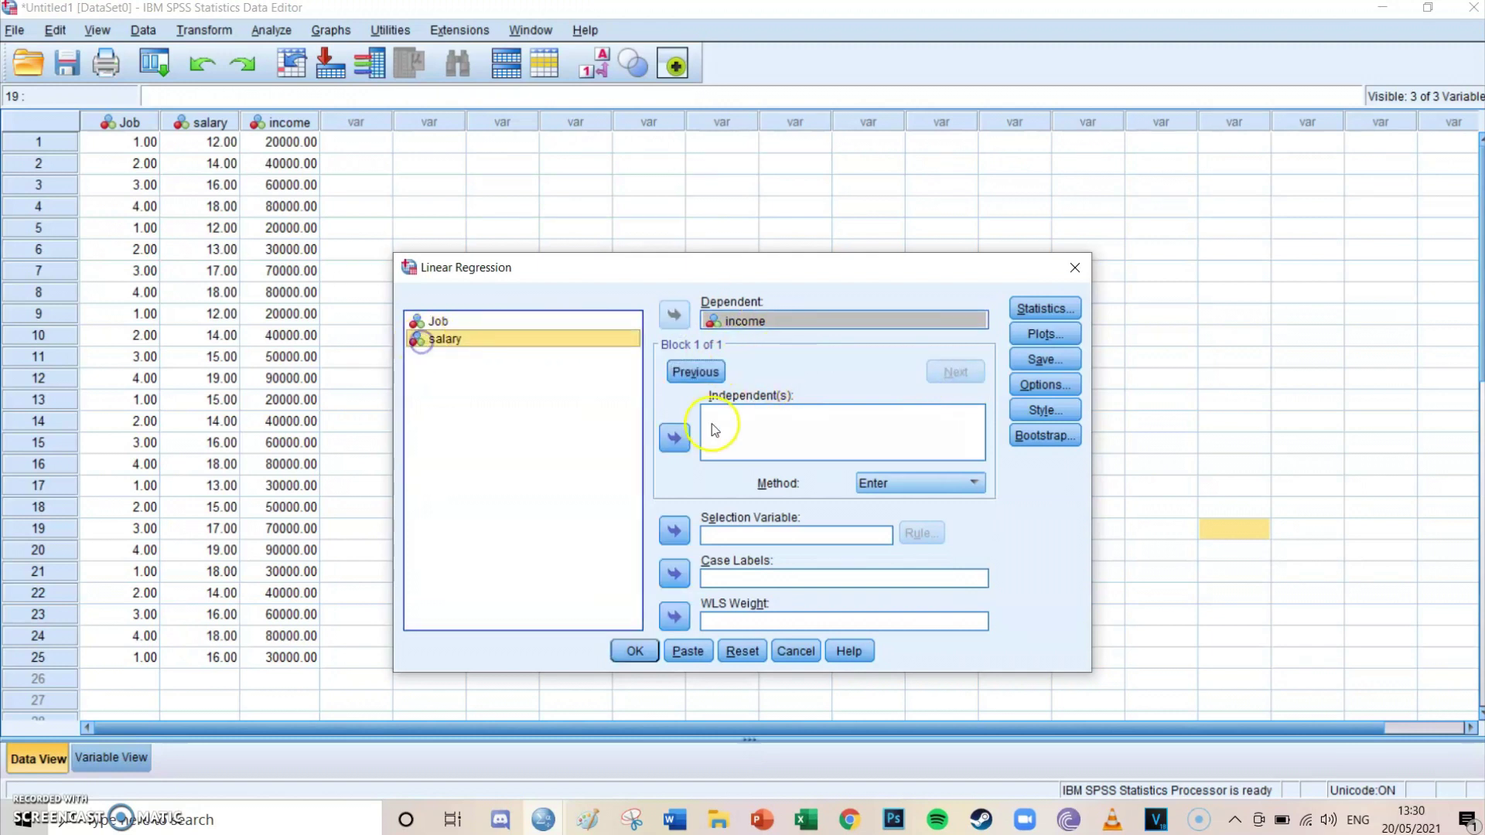
left_click(673, 439)
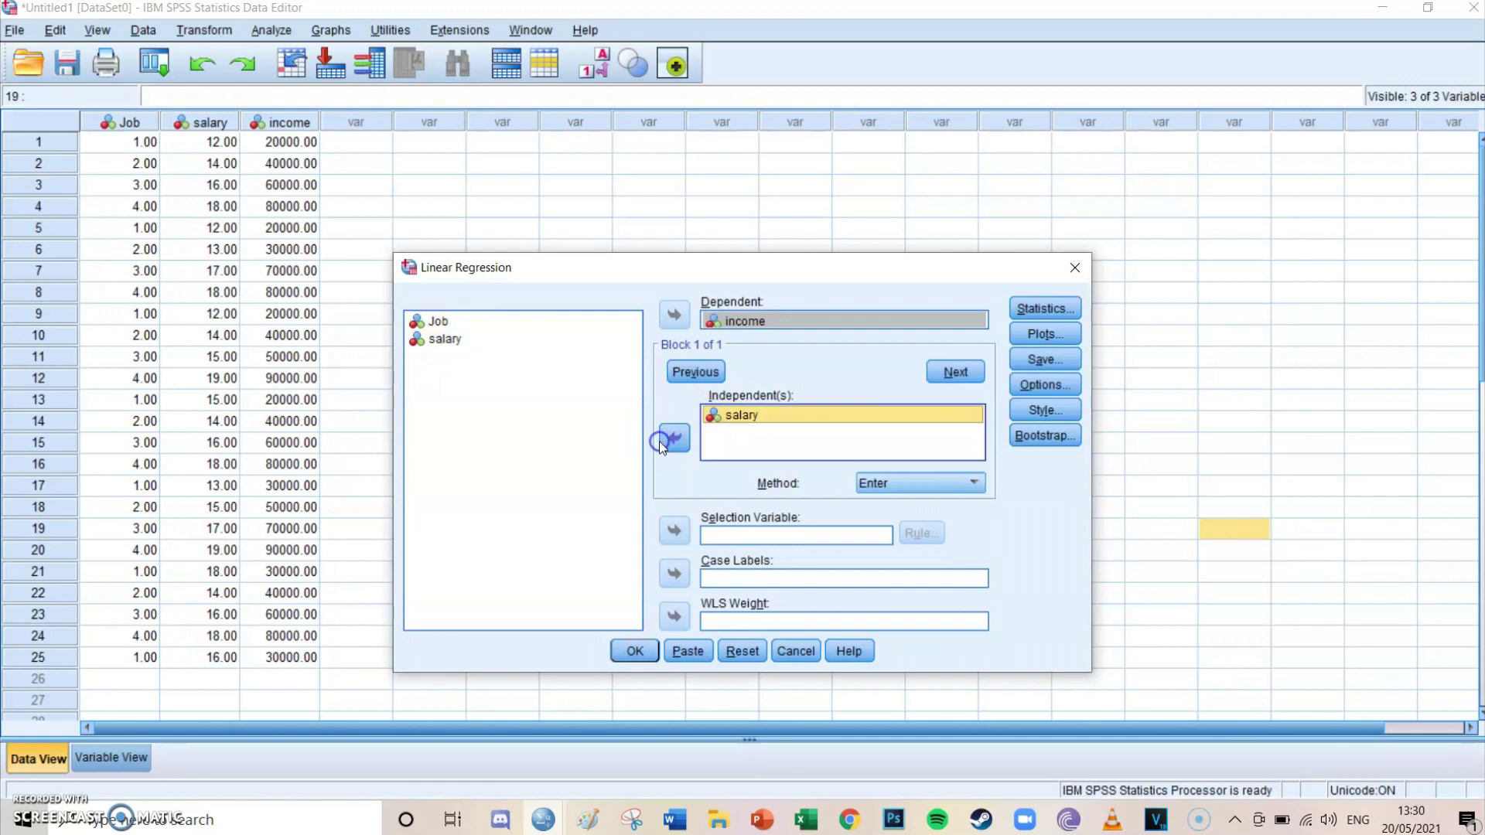
left_click(688, 652)
- Run only the newly pasted regression syntax block that predicts income from Job and then salary
mouse_move(541, 818)
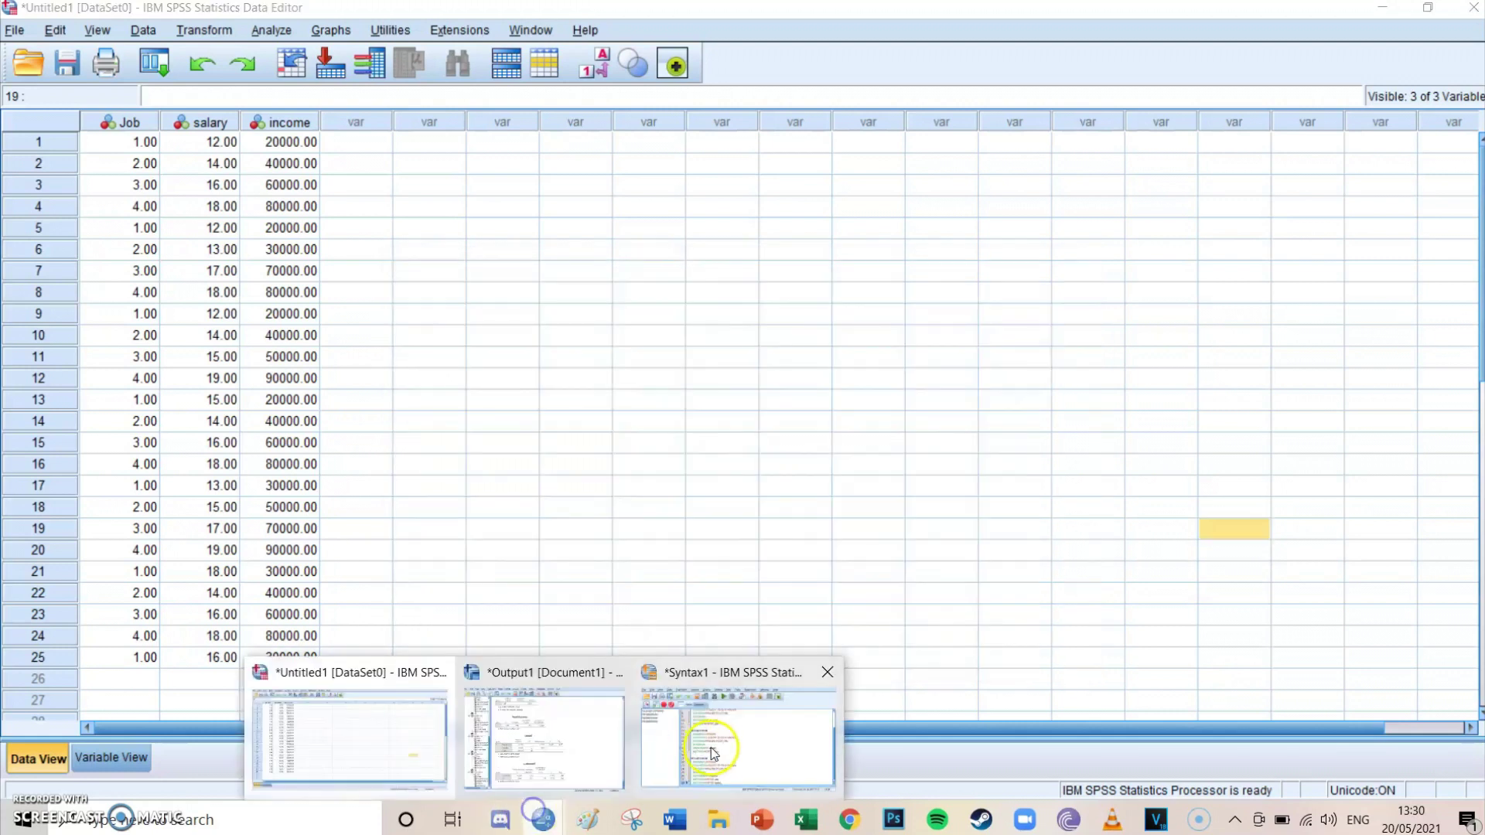
left_click(716, 748)
scroll(675, 603, "down", 1)
left_click_drag(666, 612, 511, 489)
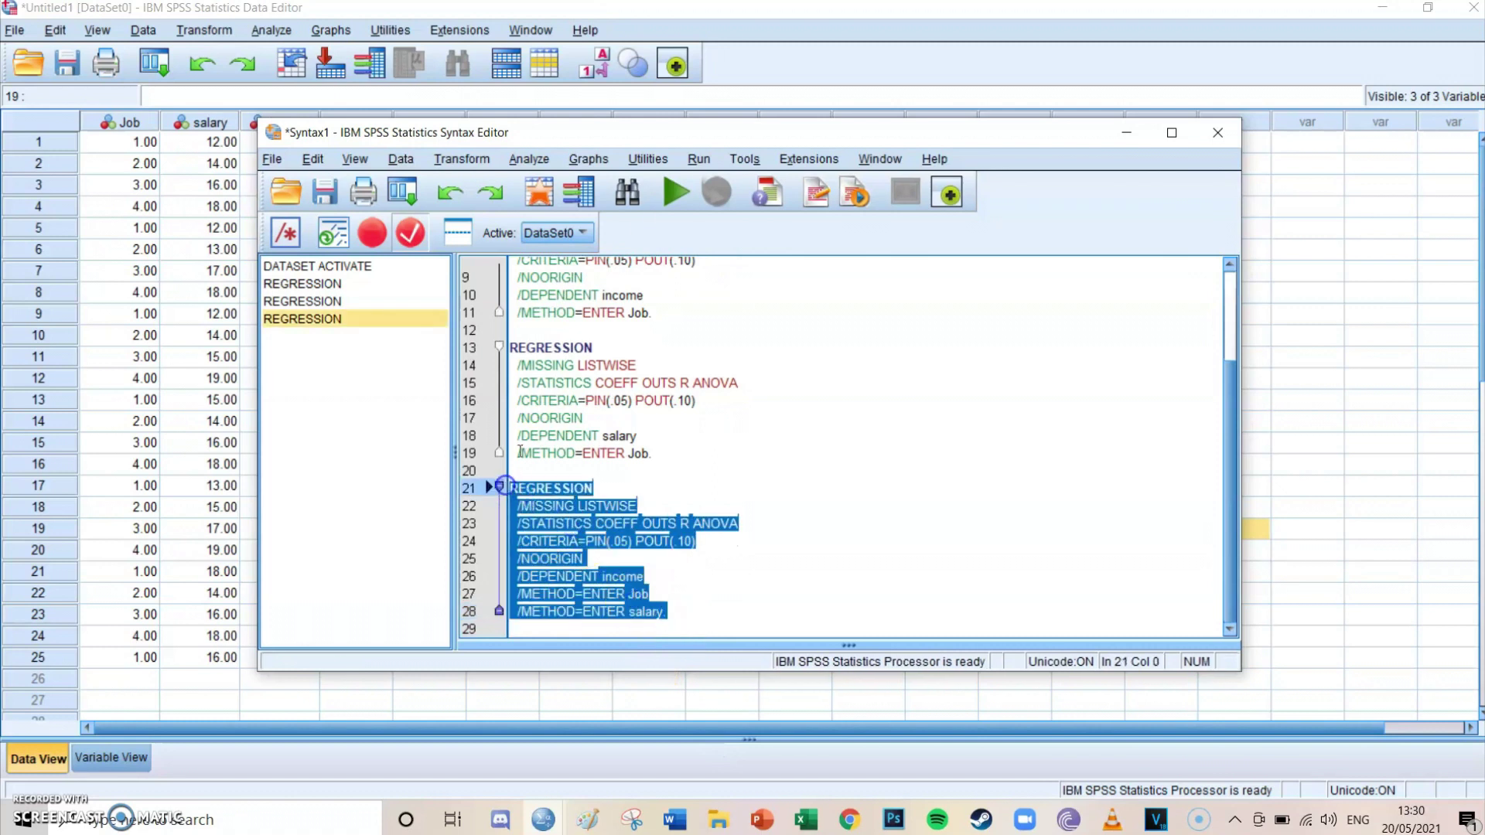
left_click(670, 191)
- Examine the income regression's coefficients table, comparing the Job row in model 1 with the Job and salary rows in model 2
scroll(1081, 438, "down", 5)
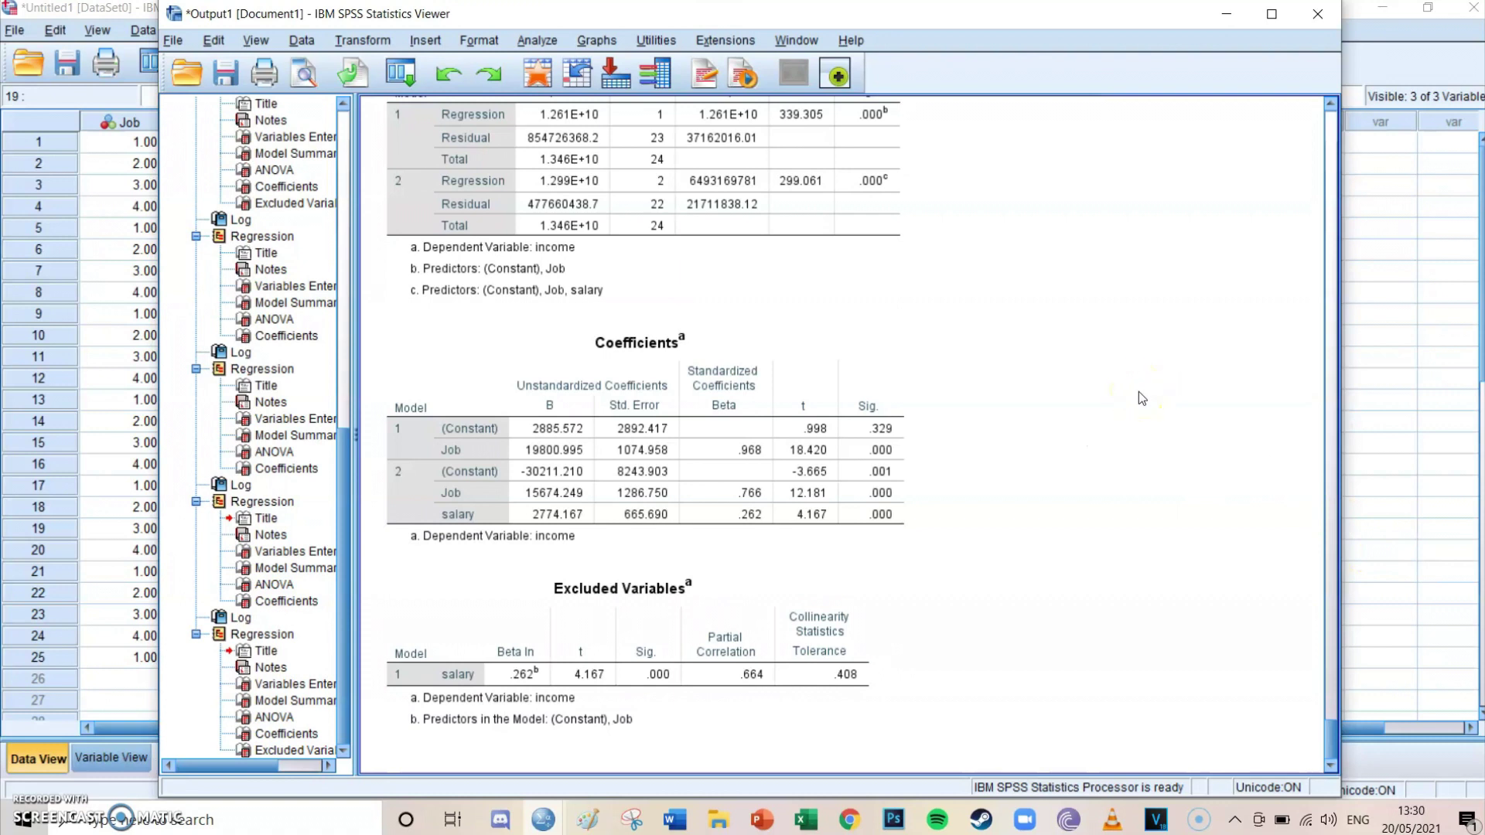
left_click(410, 442)
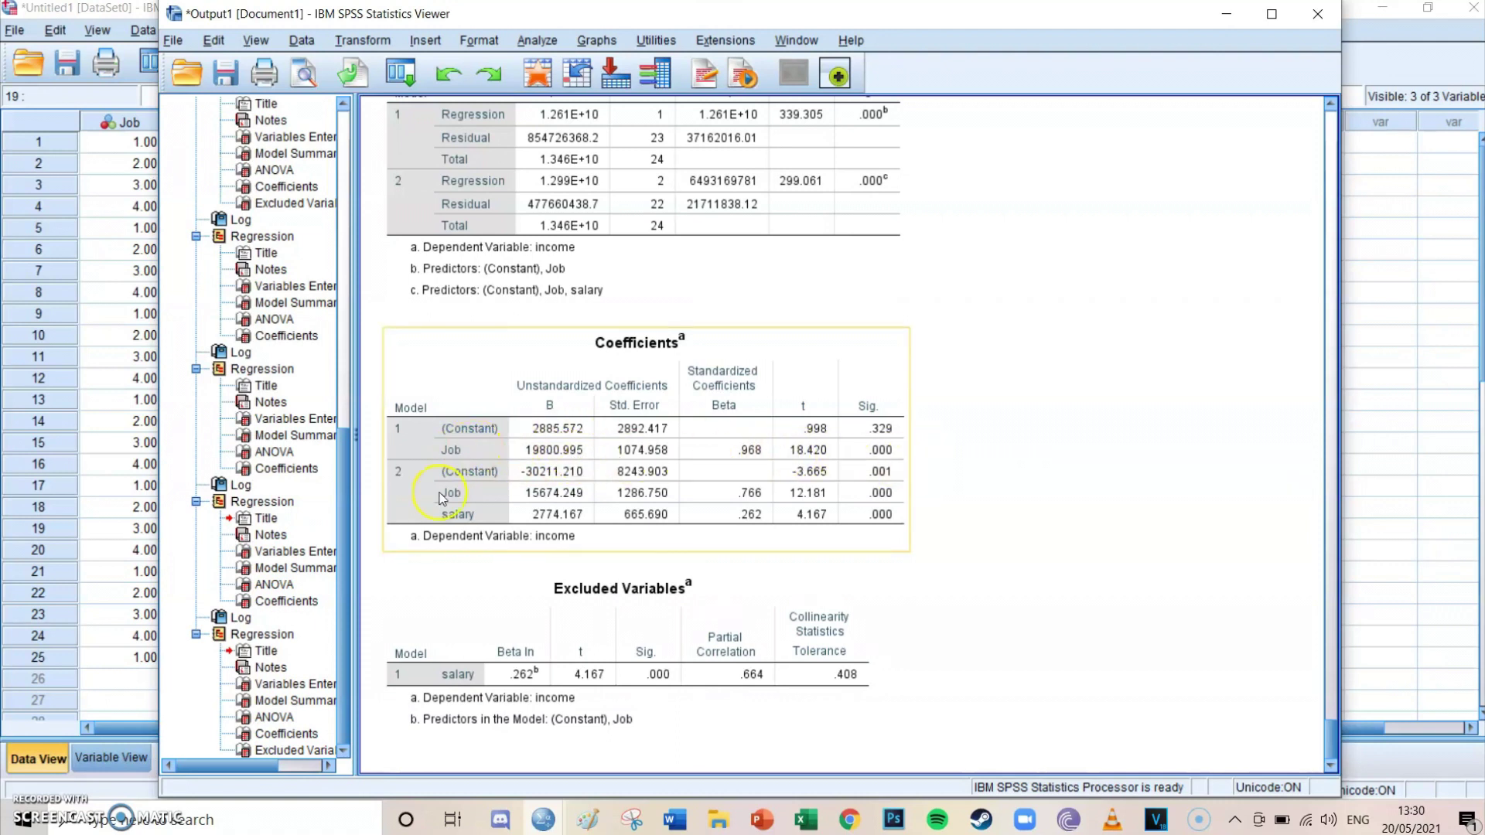
left_click(358, 526)
left_click(507, 541)
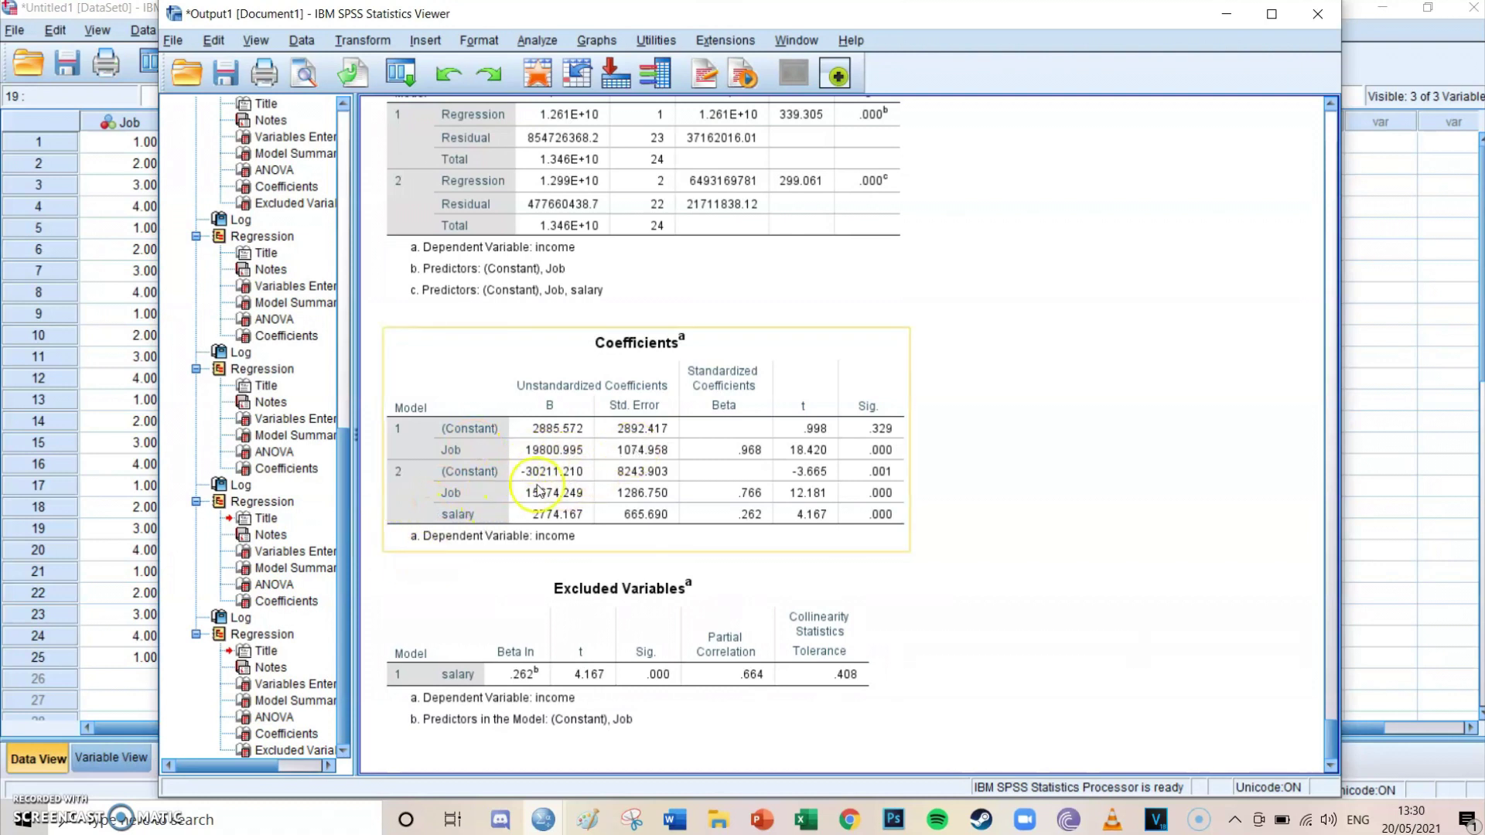